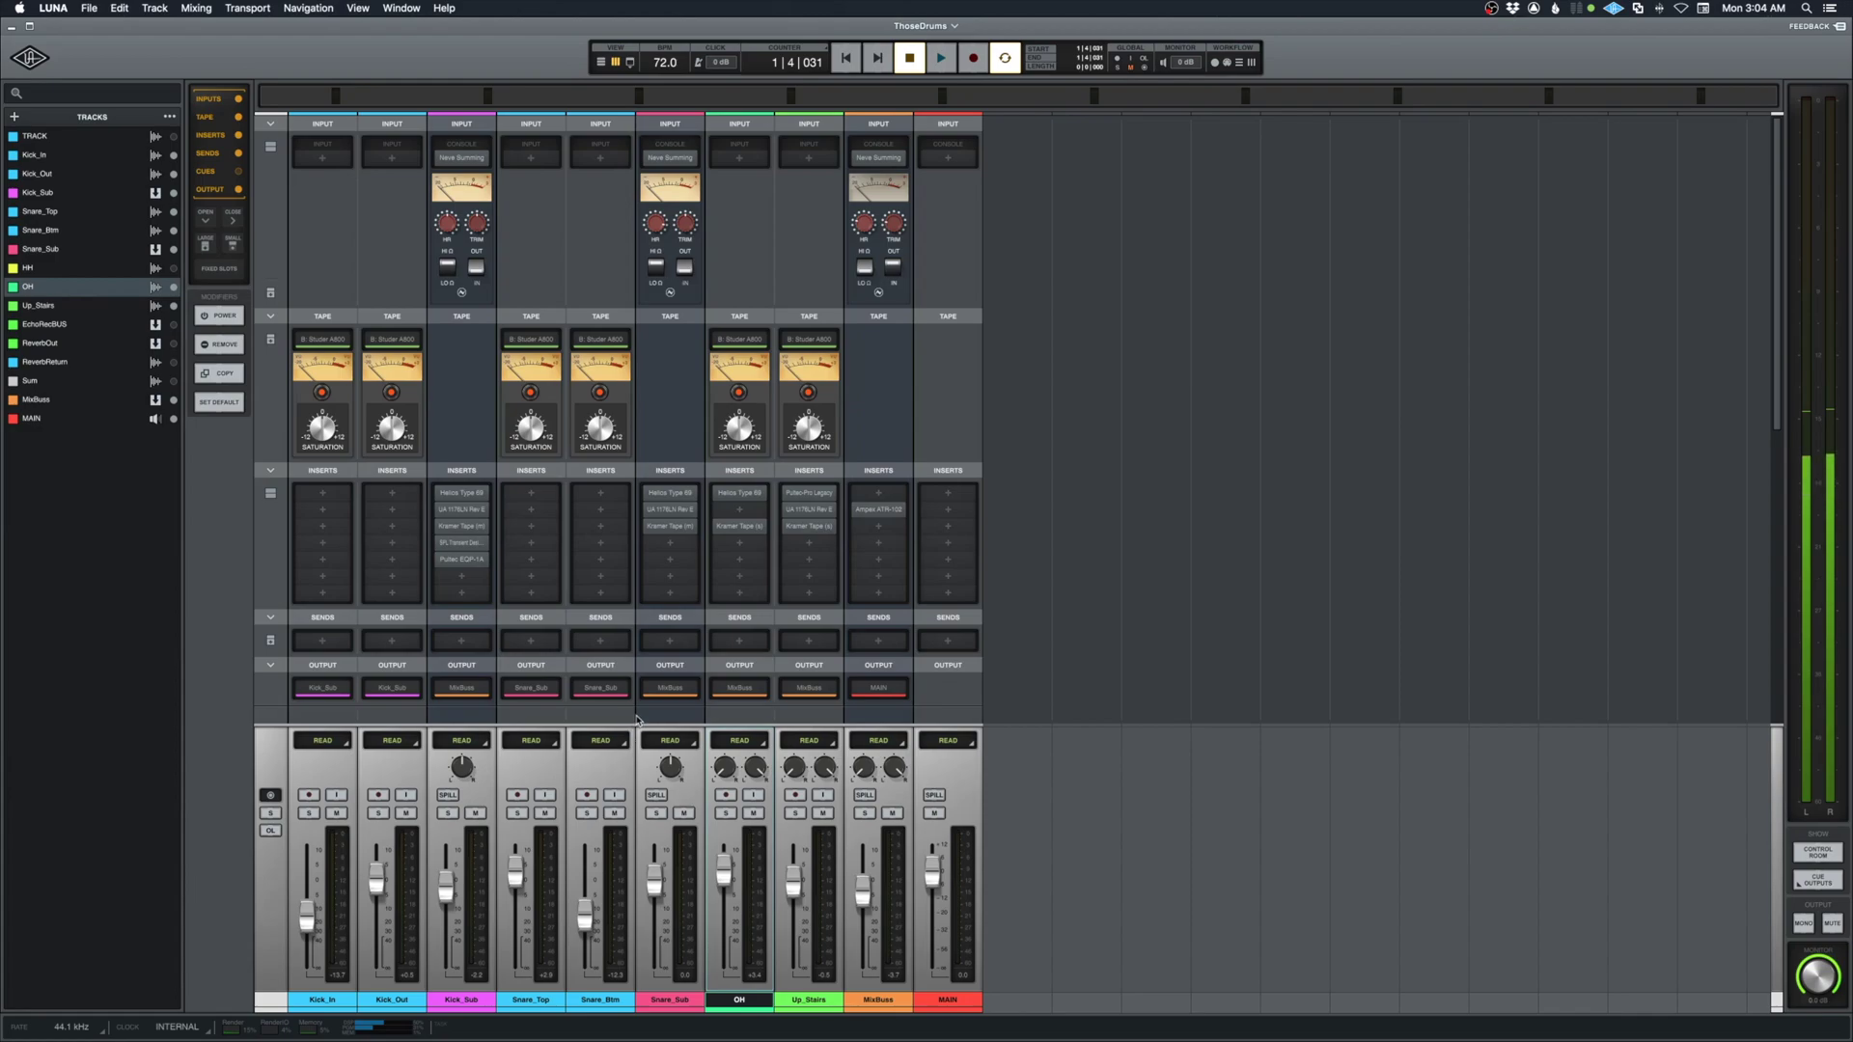
# - Play the drum mix briefly in the timeline view and inspect the Kick_Sub and Snare_Sub buses
pyautogui.press('space')
pyautogui.press('super+equal')
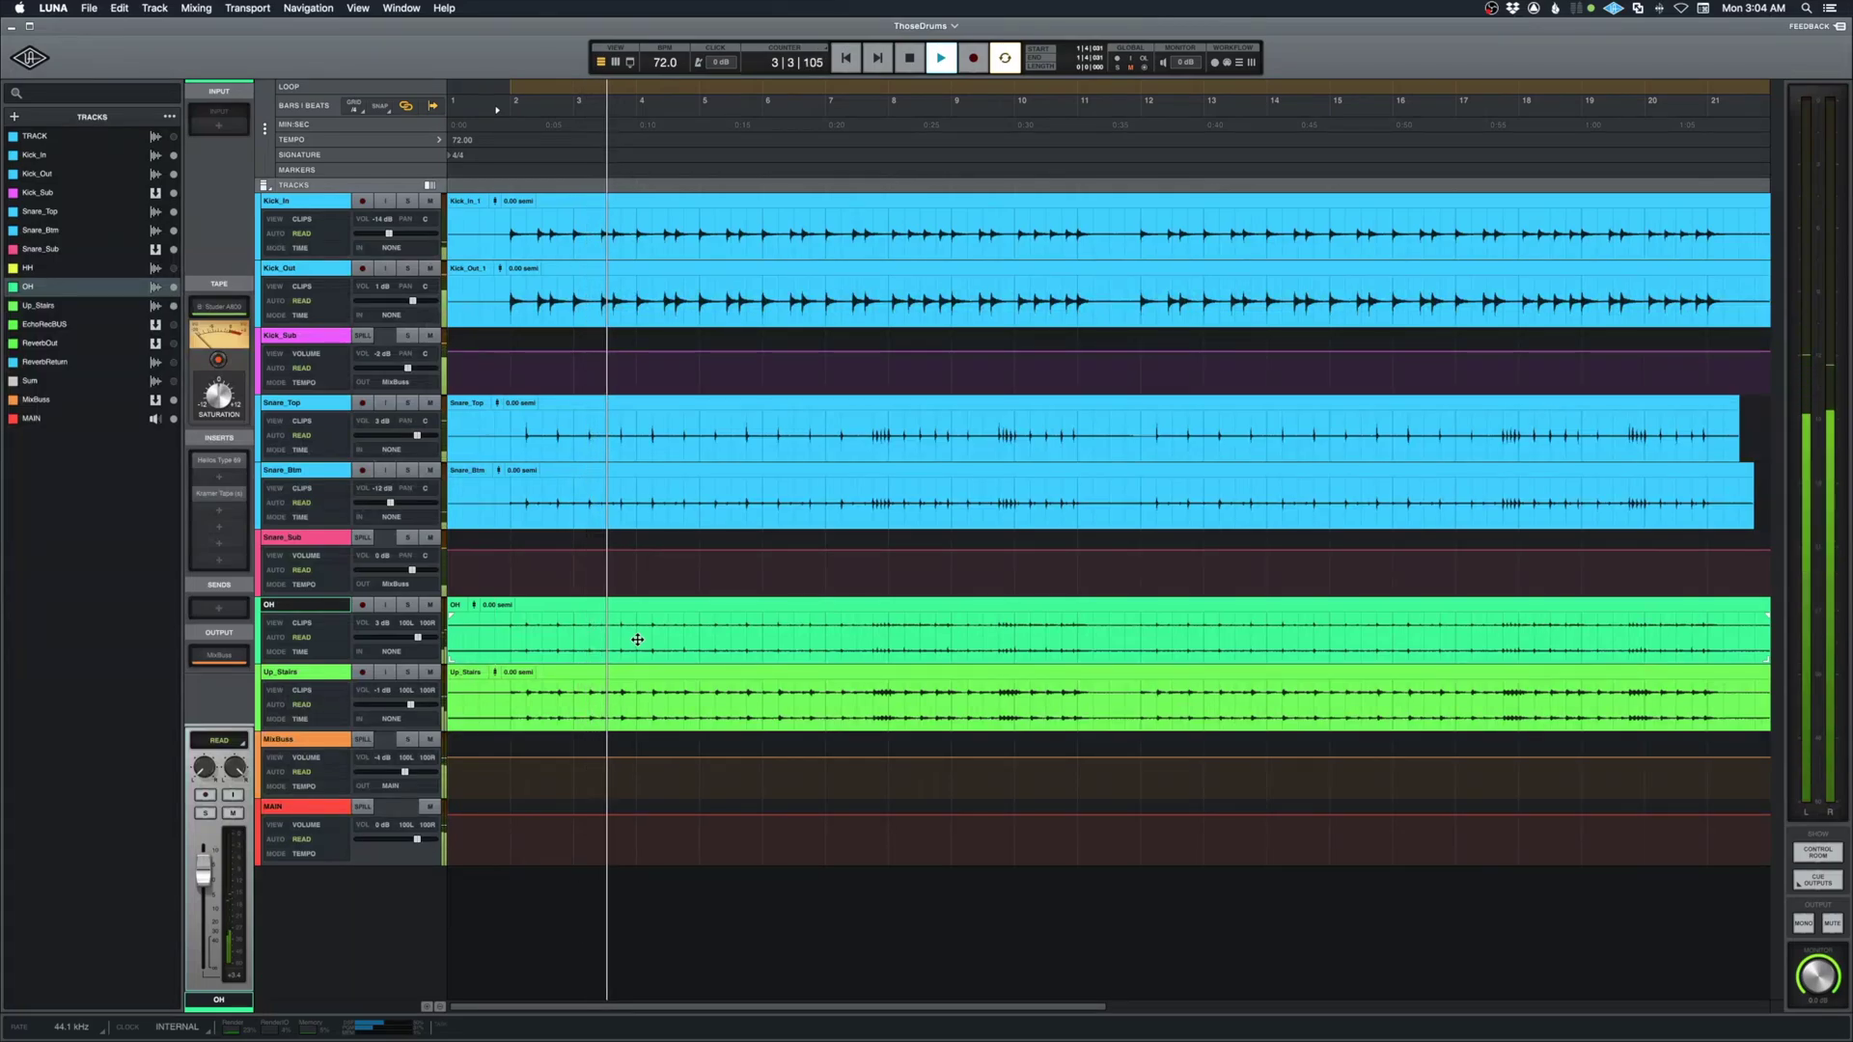
pyautogui.press('space')
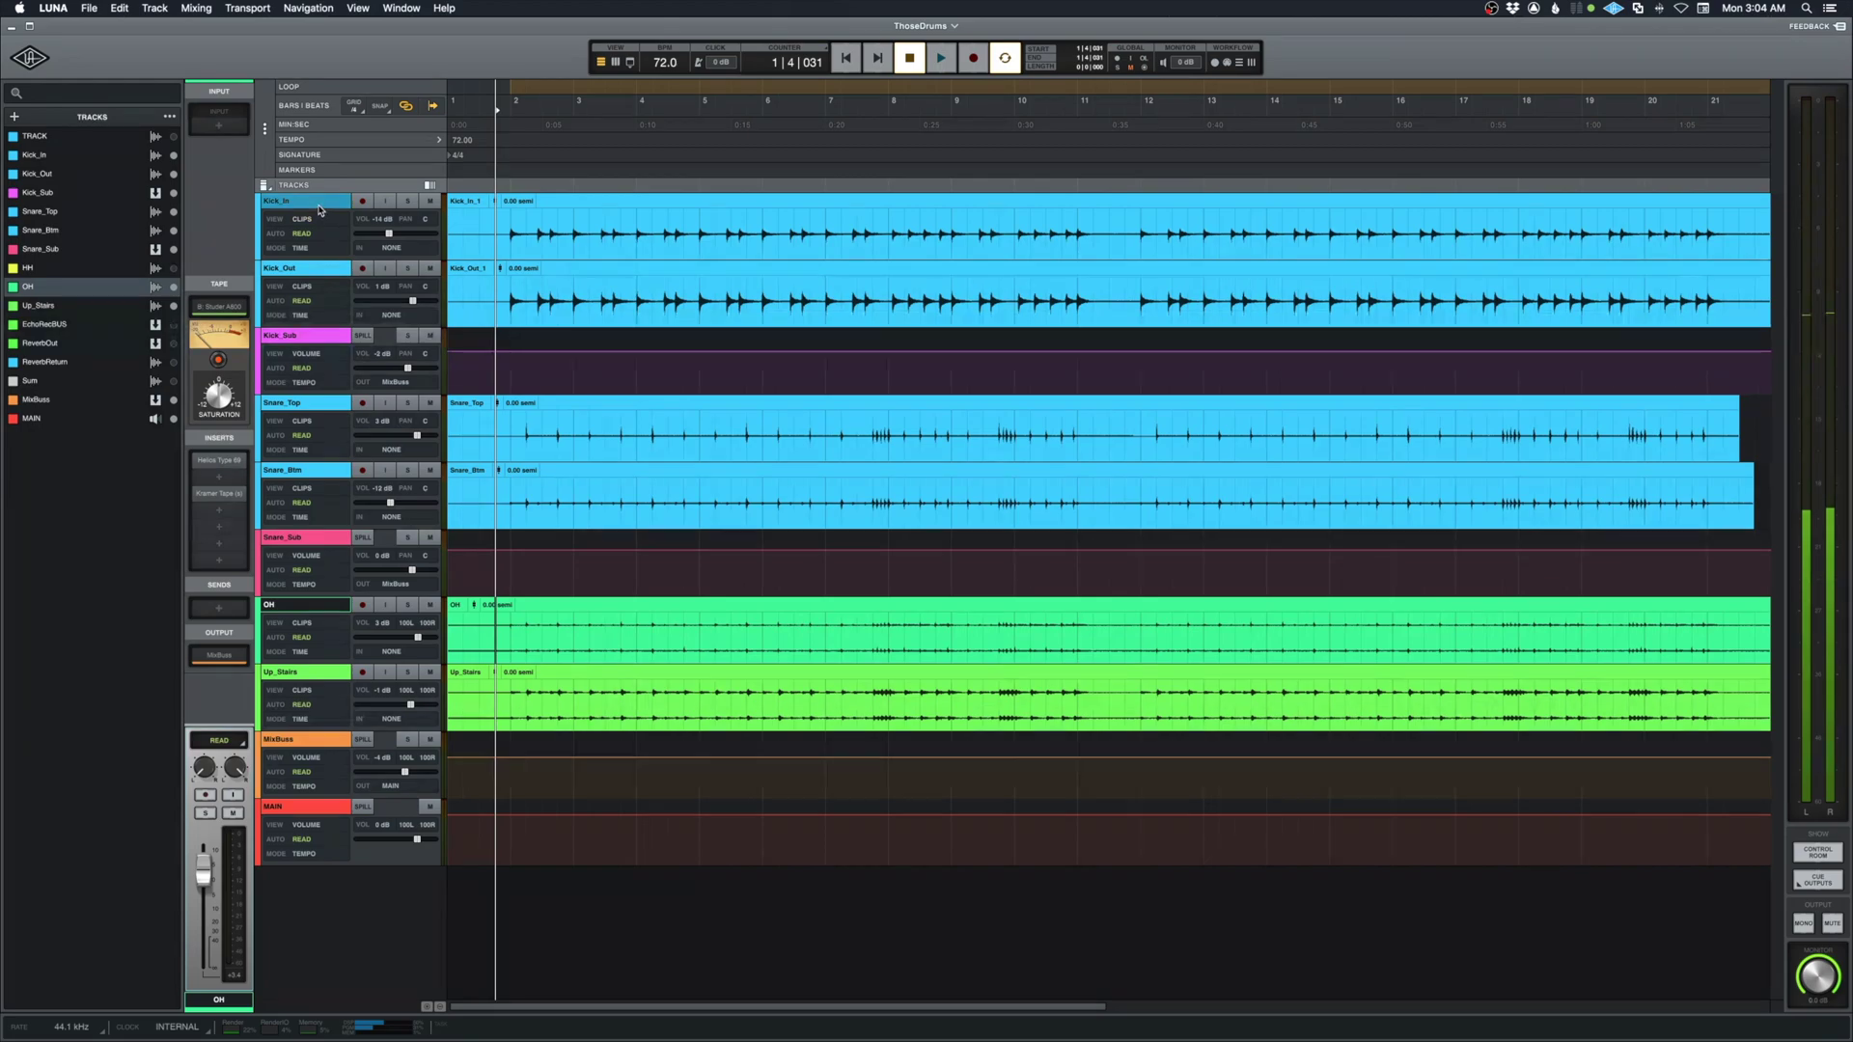
pyautogui.click(305, 338)
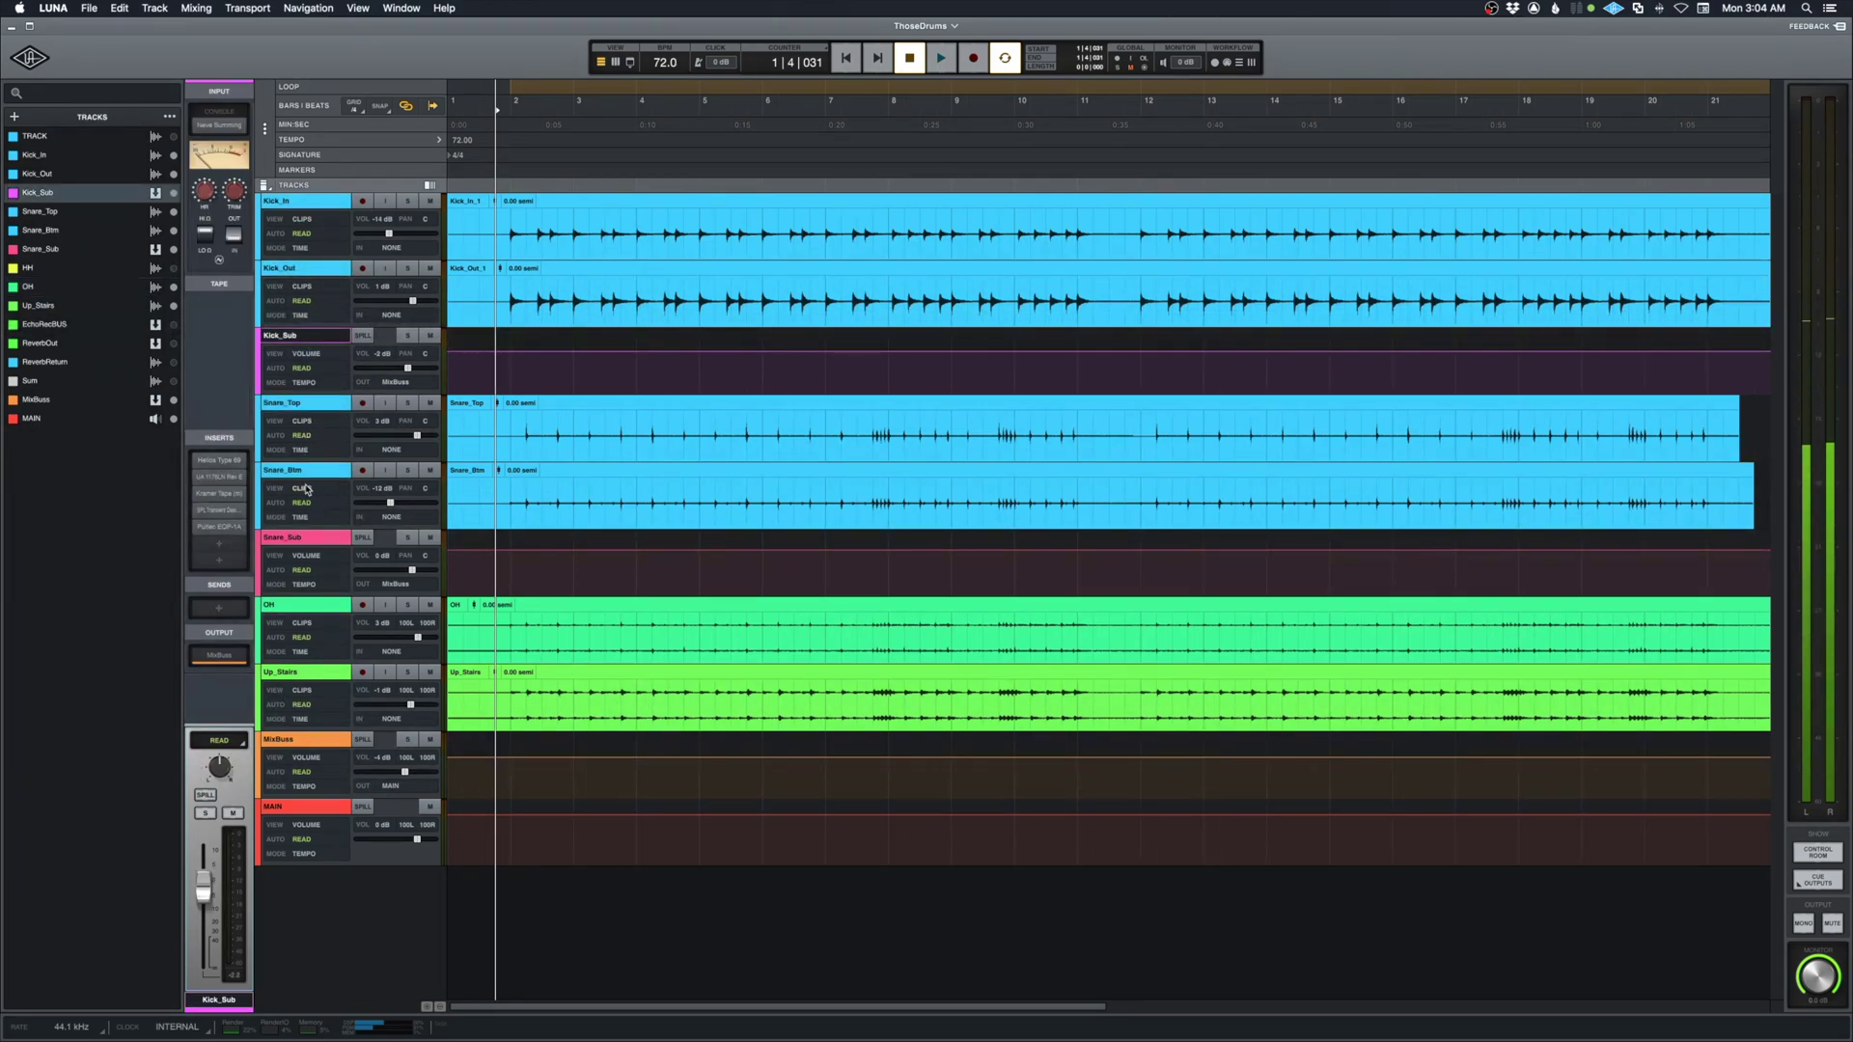
pyautogui.click(311, 539)
# - Audition the OH track in solo and take it out of solo again
pyautogui.click(397, 613)
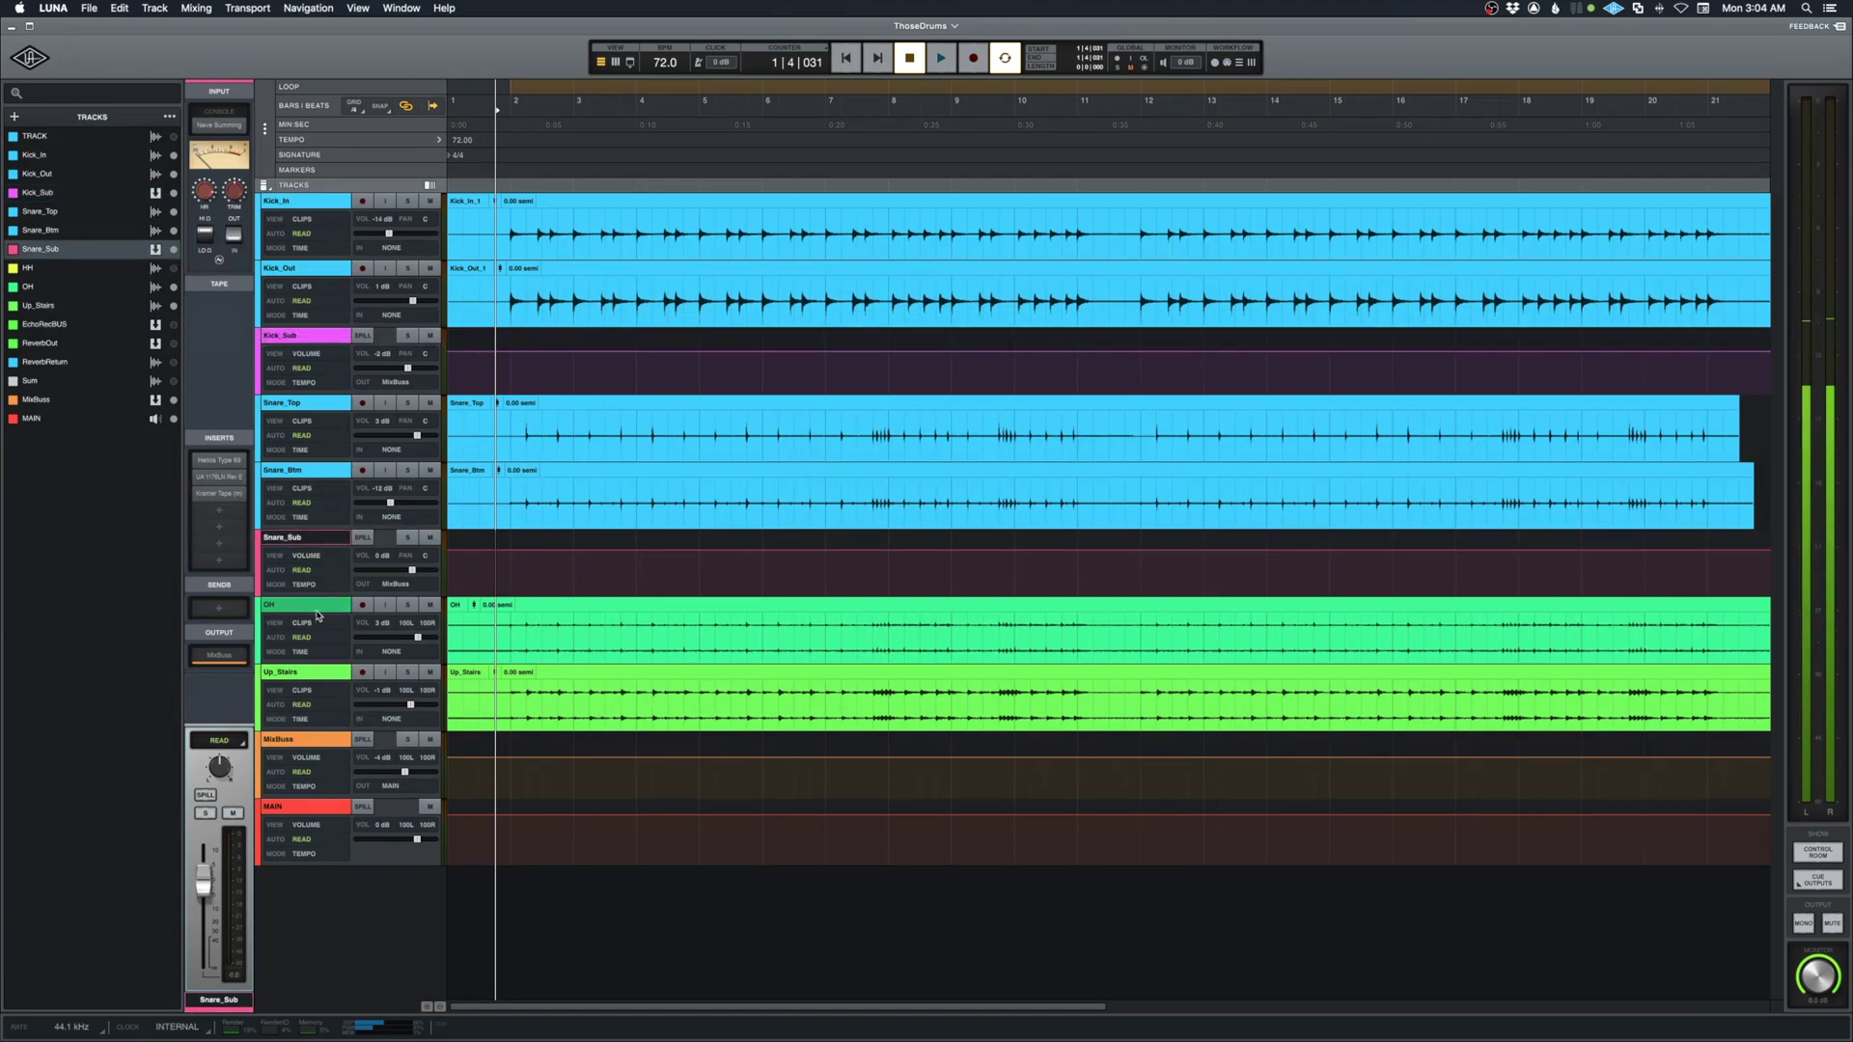
pyautogui.click(406, 606)
pyautogui.press('space')
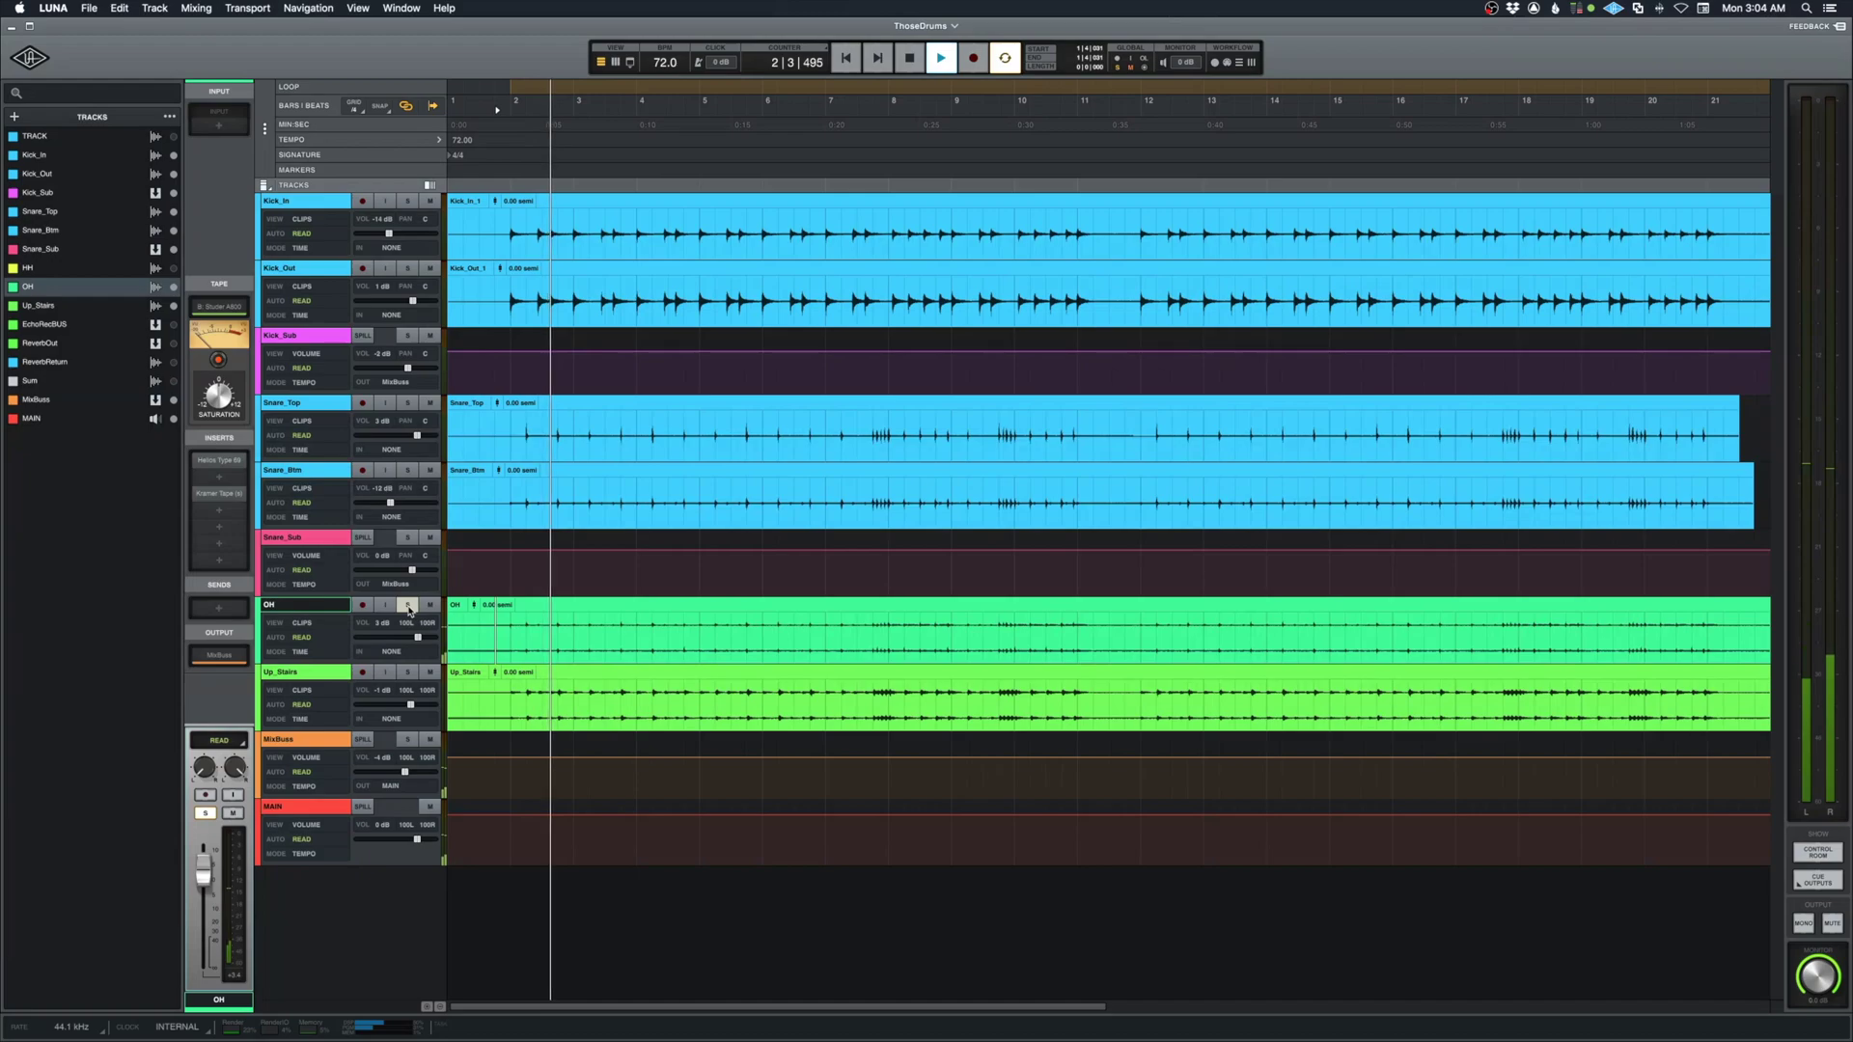
pyautogui.press('space')
pyautogui.click(408, 610)
# - Audition the Up_Stairs track in solo, release the solo and stop playback
pyautogui.click(406, 672)
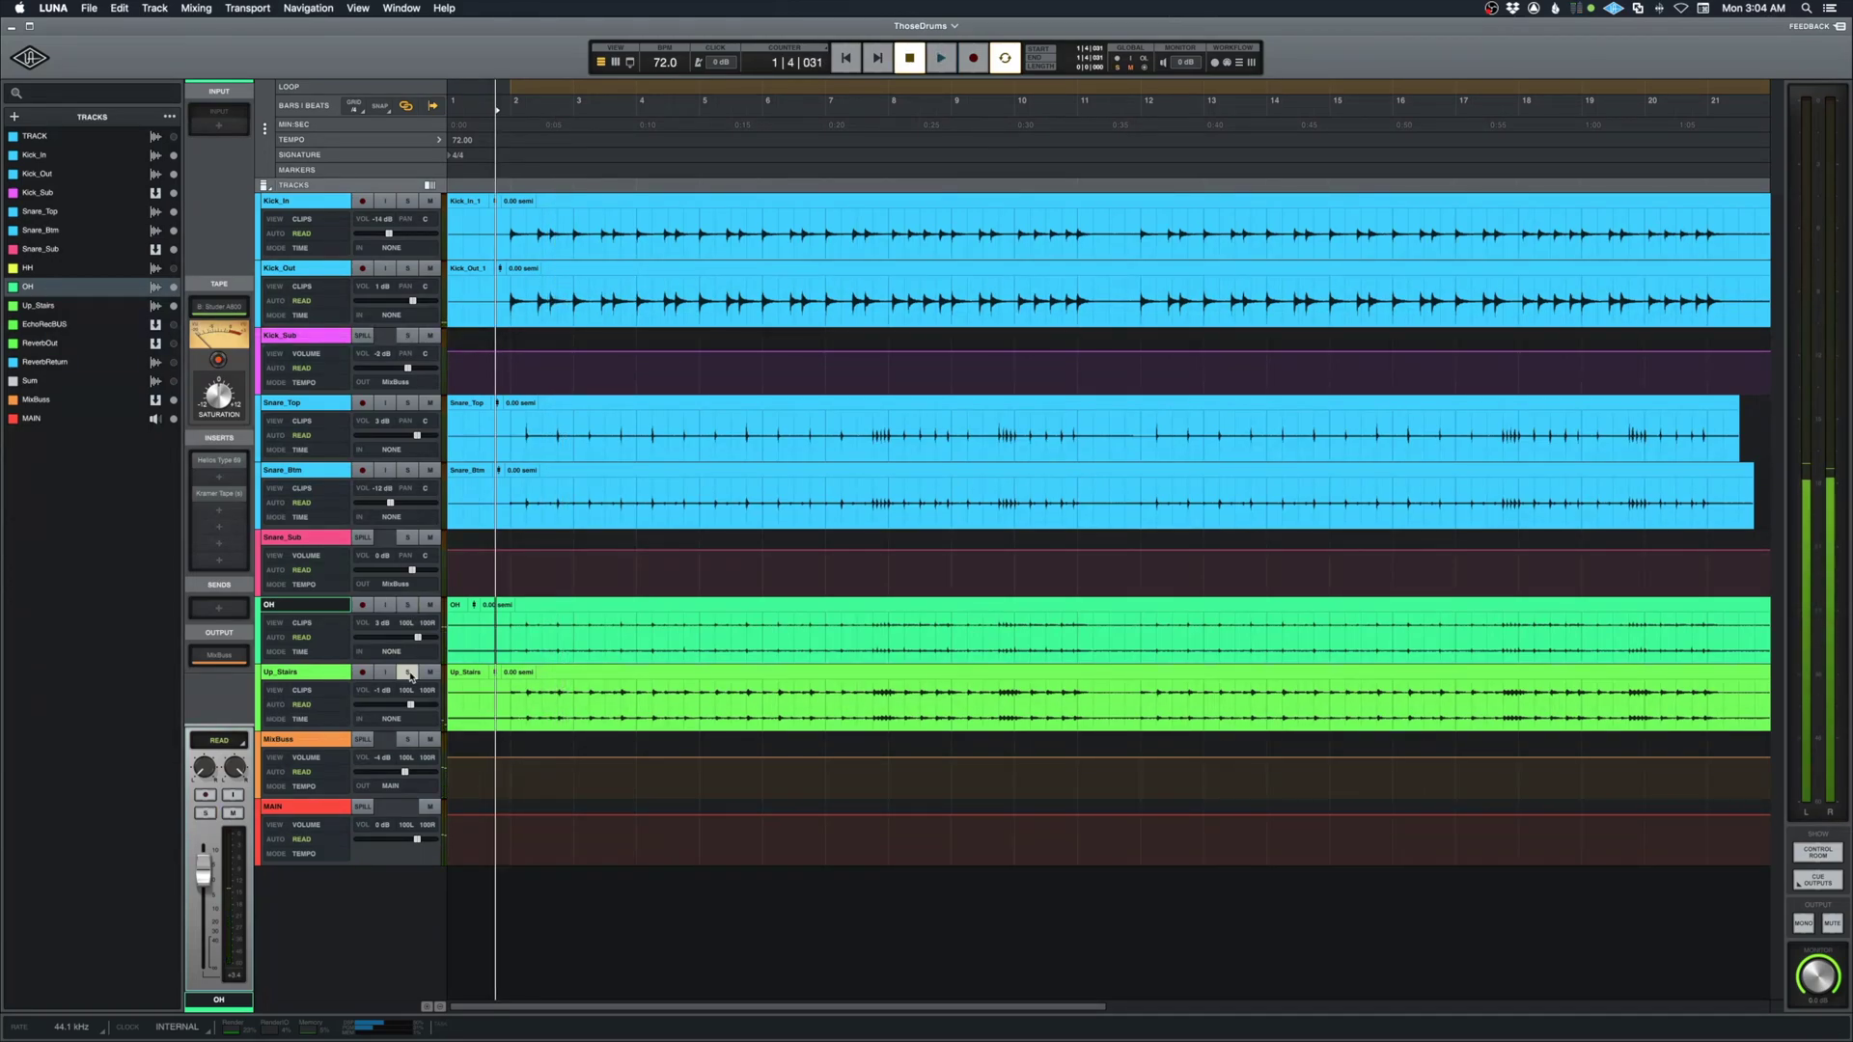
pyautogui.click(305, 681)
pyautogui.press('space')
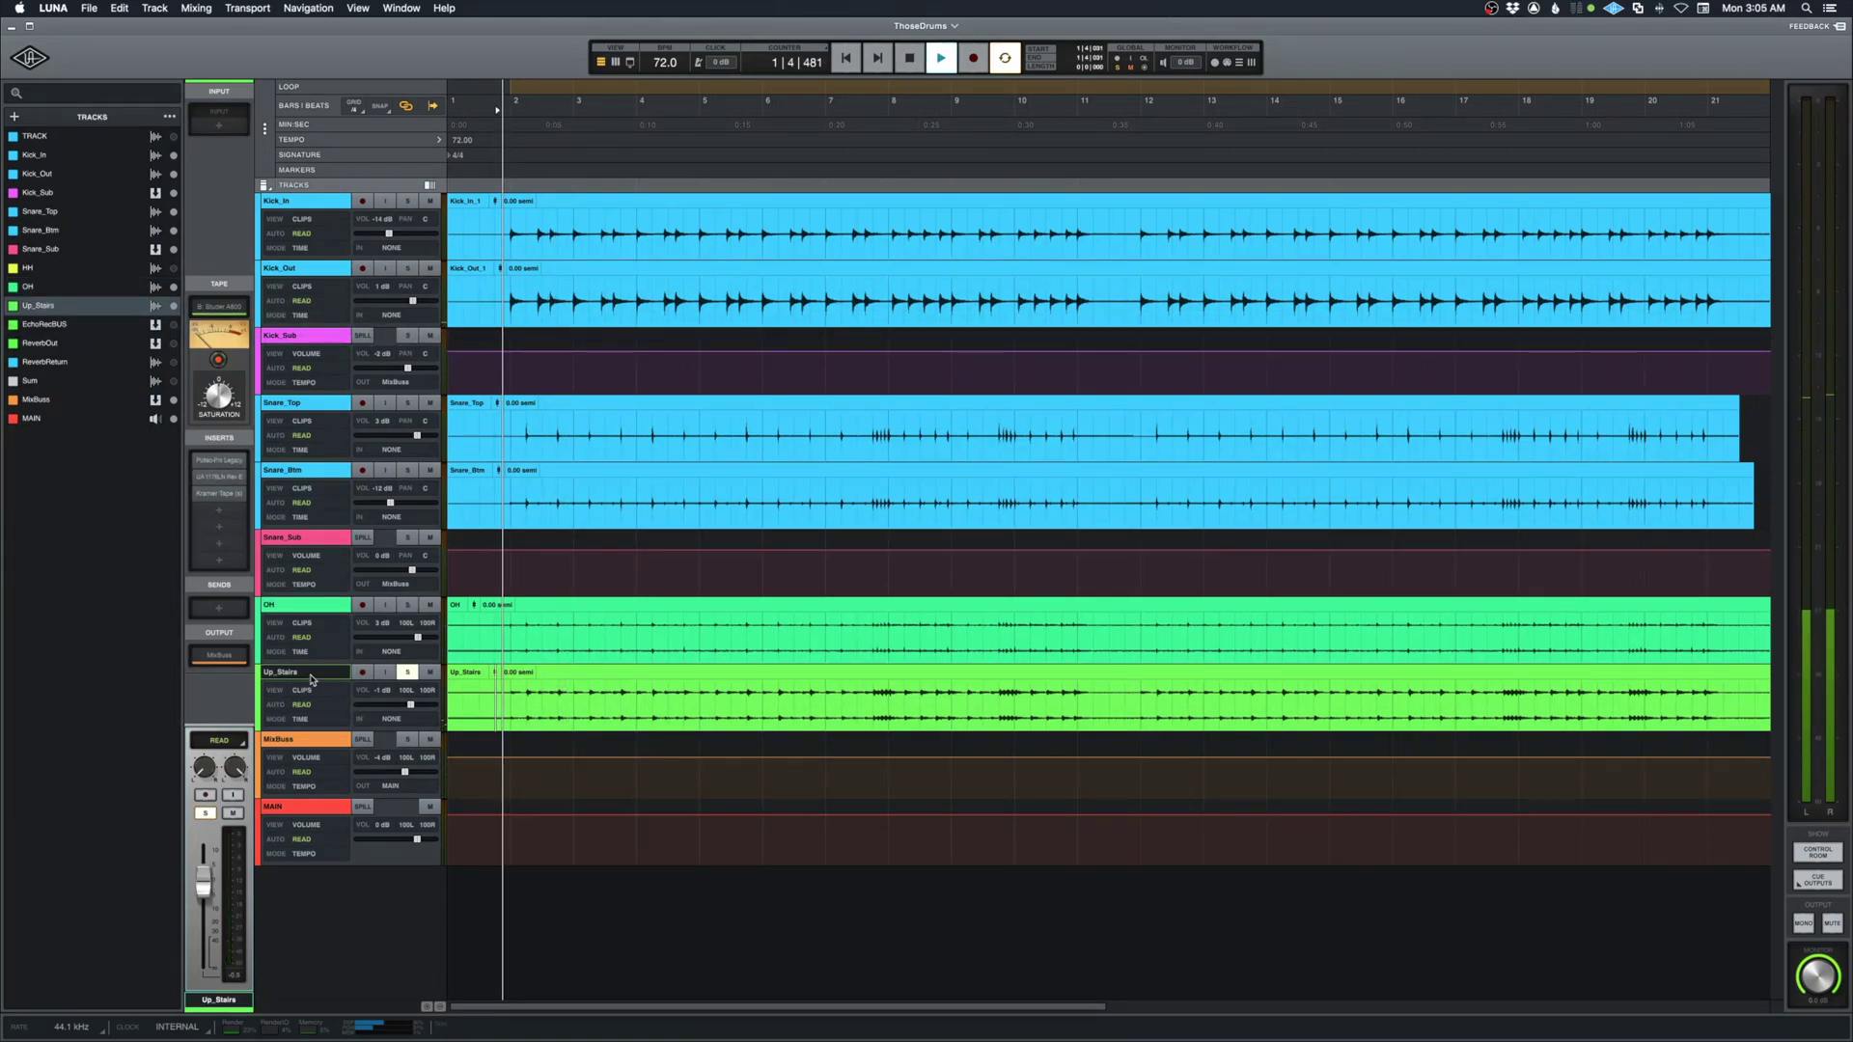
pyautogui.click(406, 673)
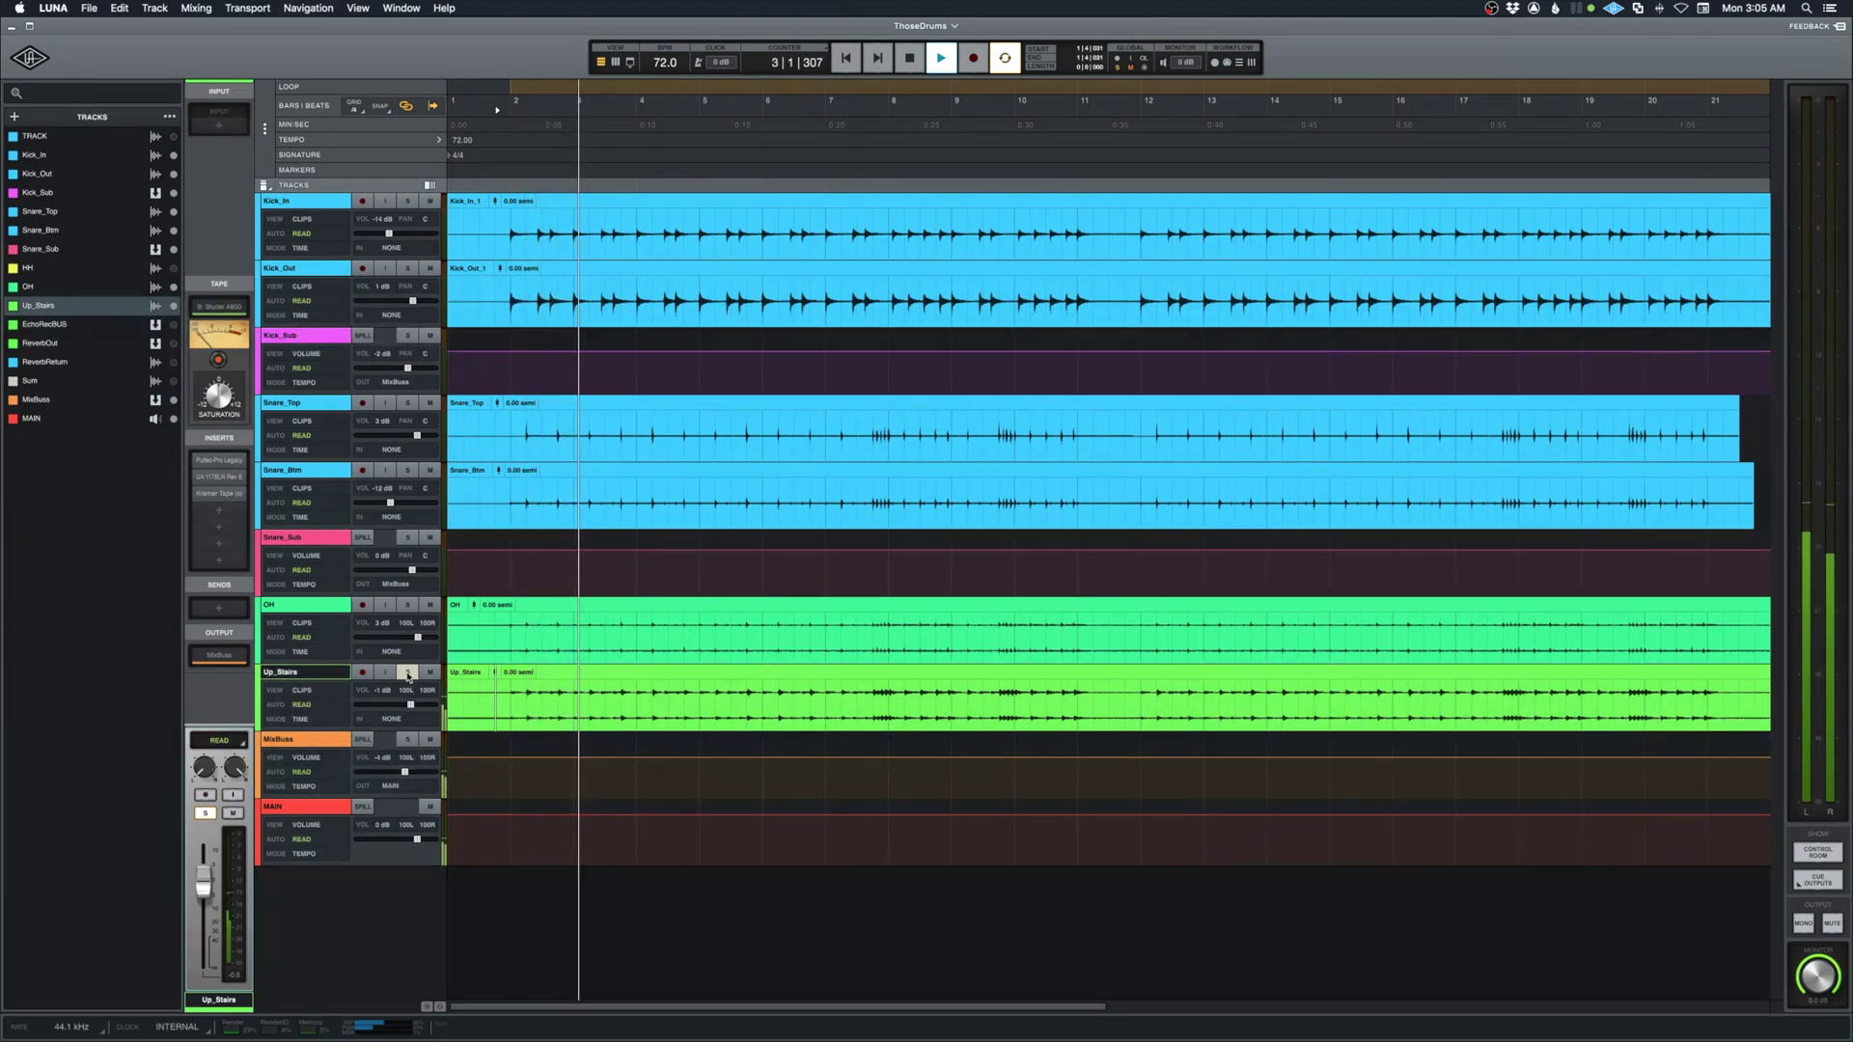
pyautogui.press('space')
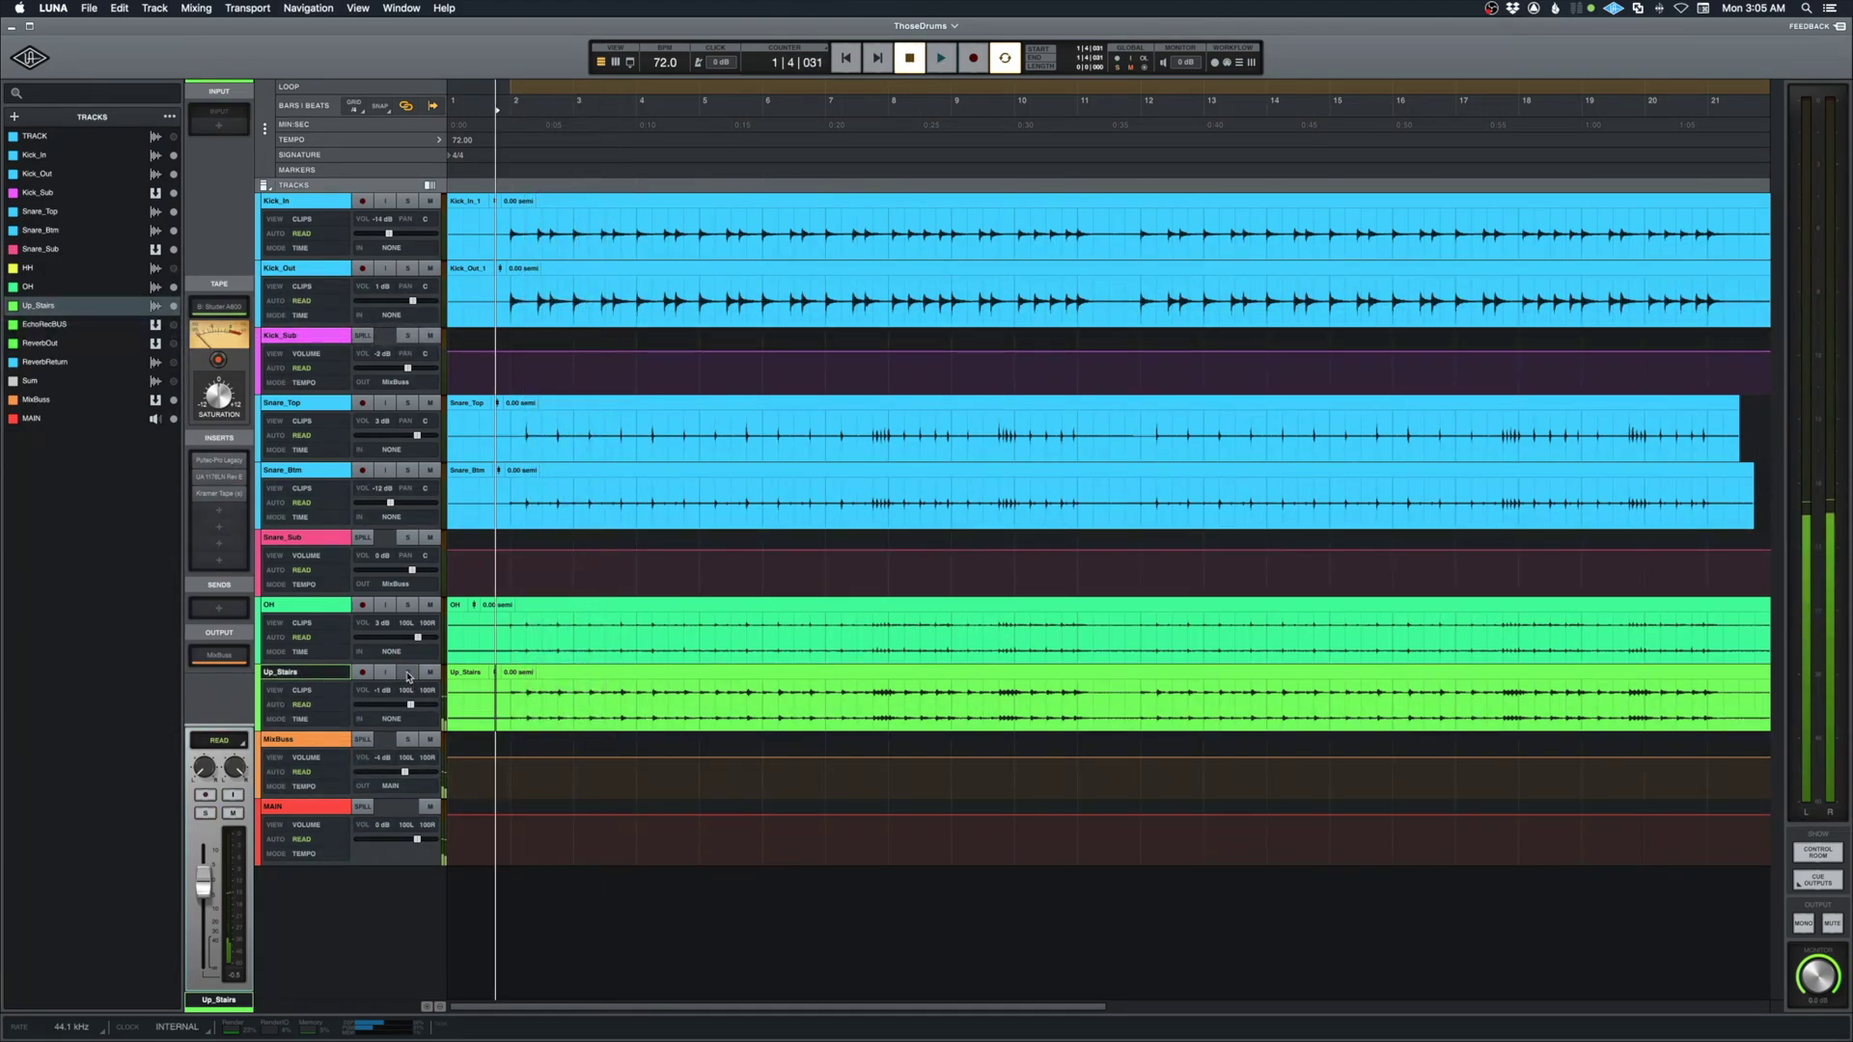
# - In the mixer view, route the Kick_Sub output to LINE 1-2 and the Snare_Sub output to LINE 3-4
pyautogui.press('super+equal')
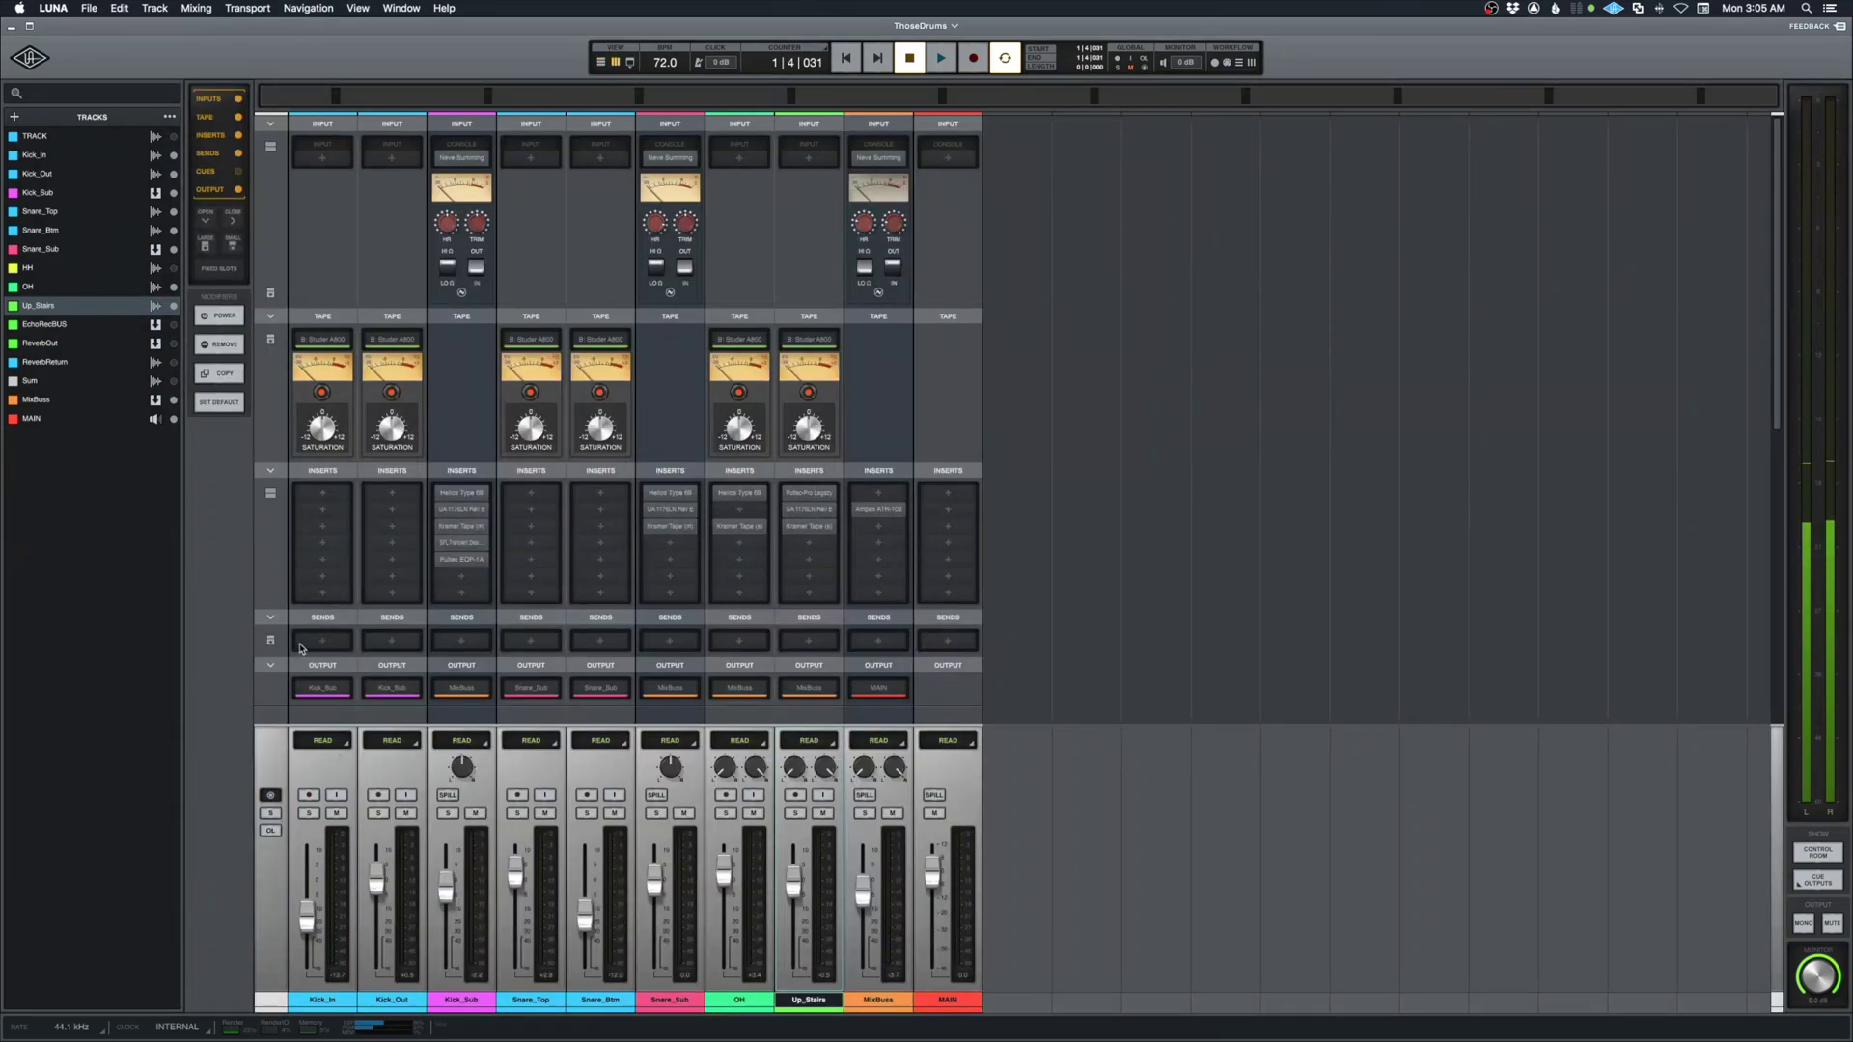
pyautogui.click(888, 1000)
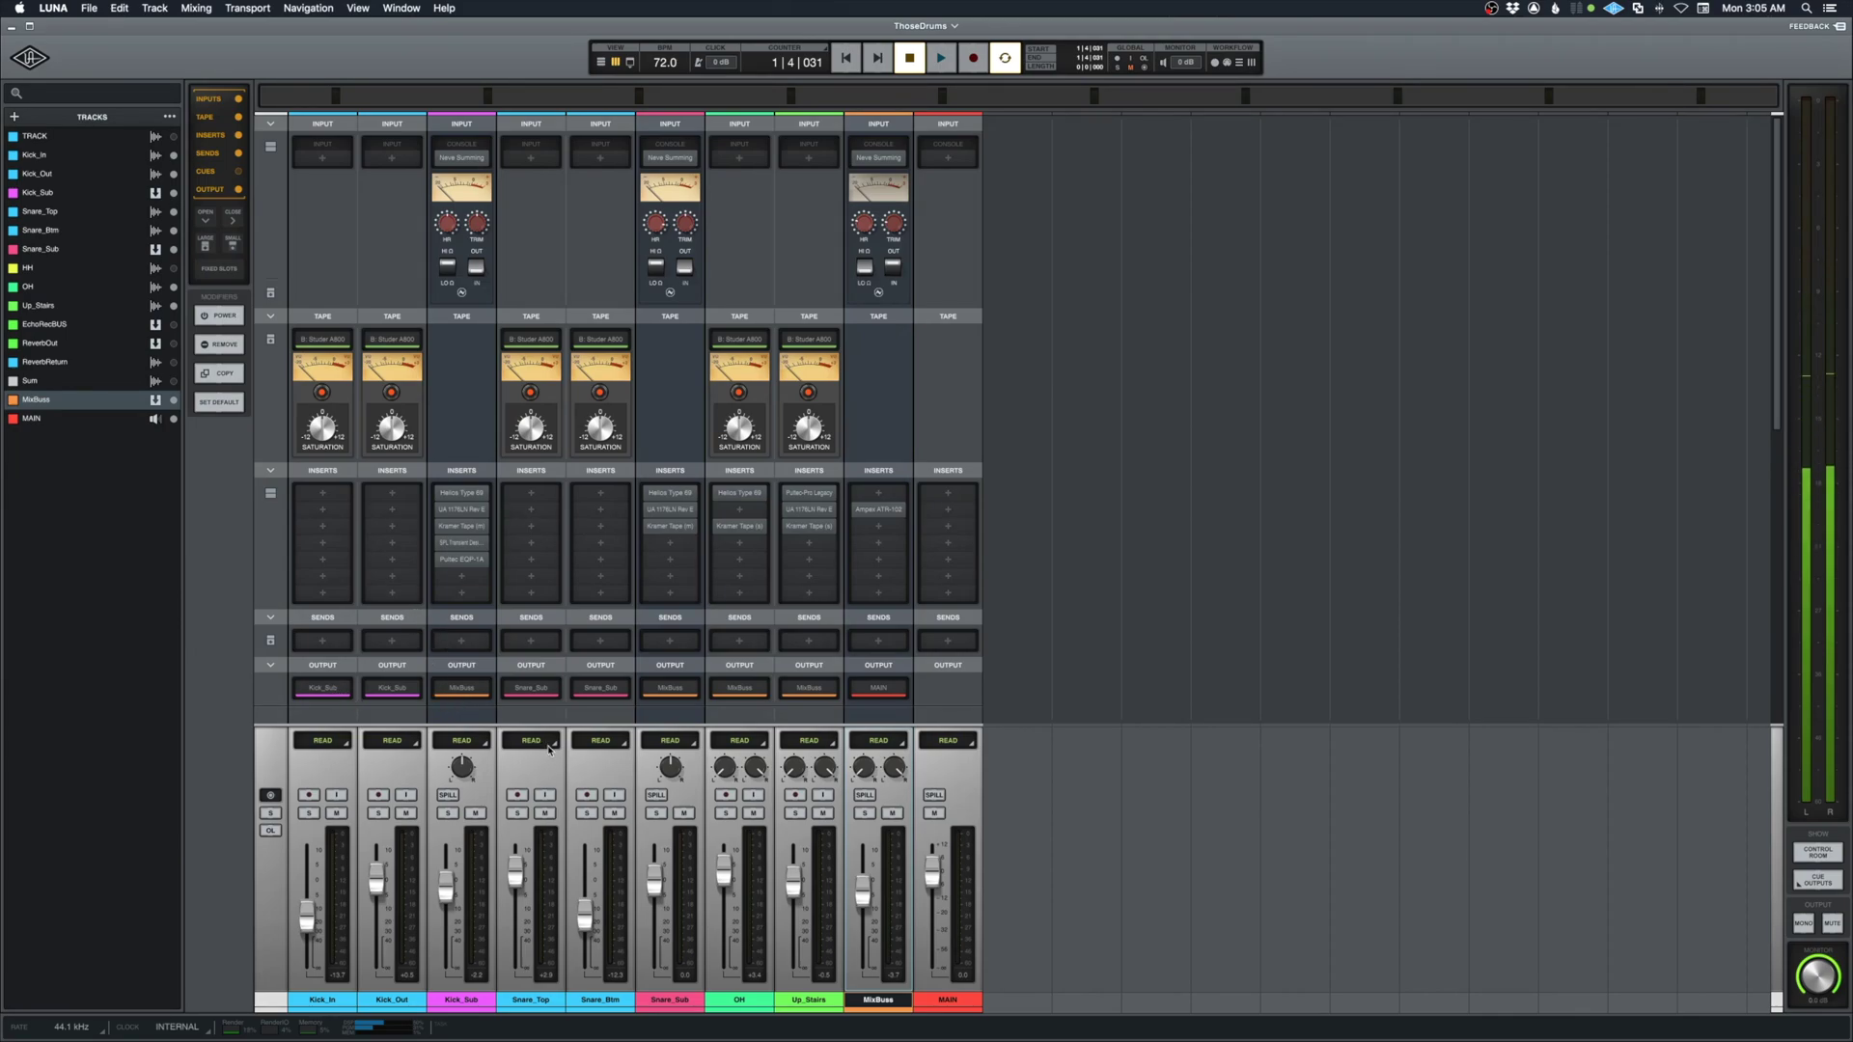
pyautogui.click(466, 688)
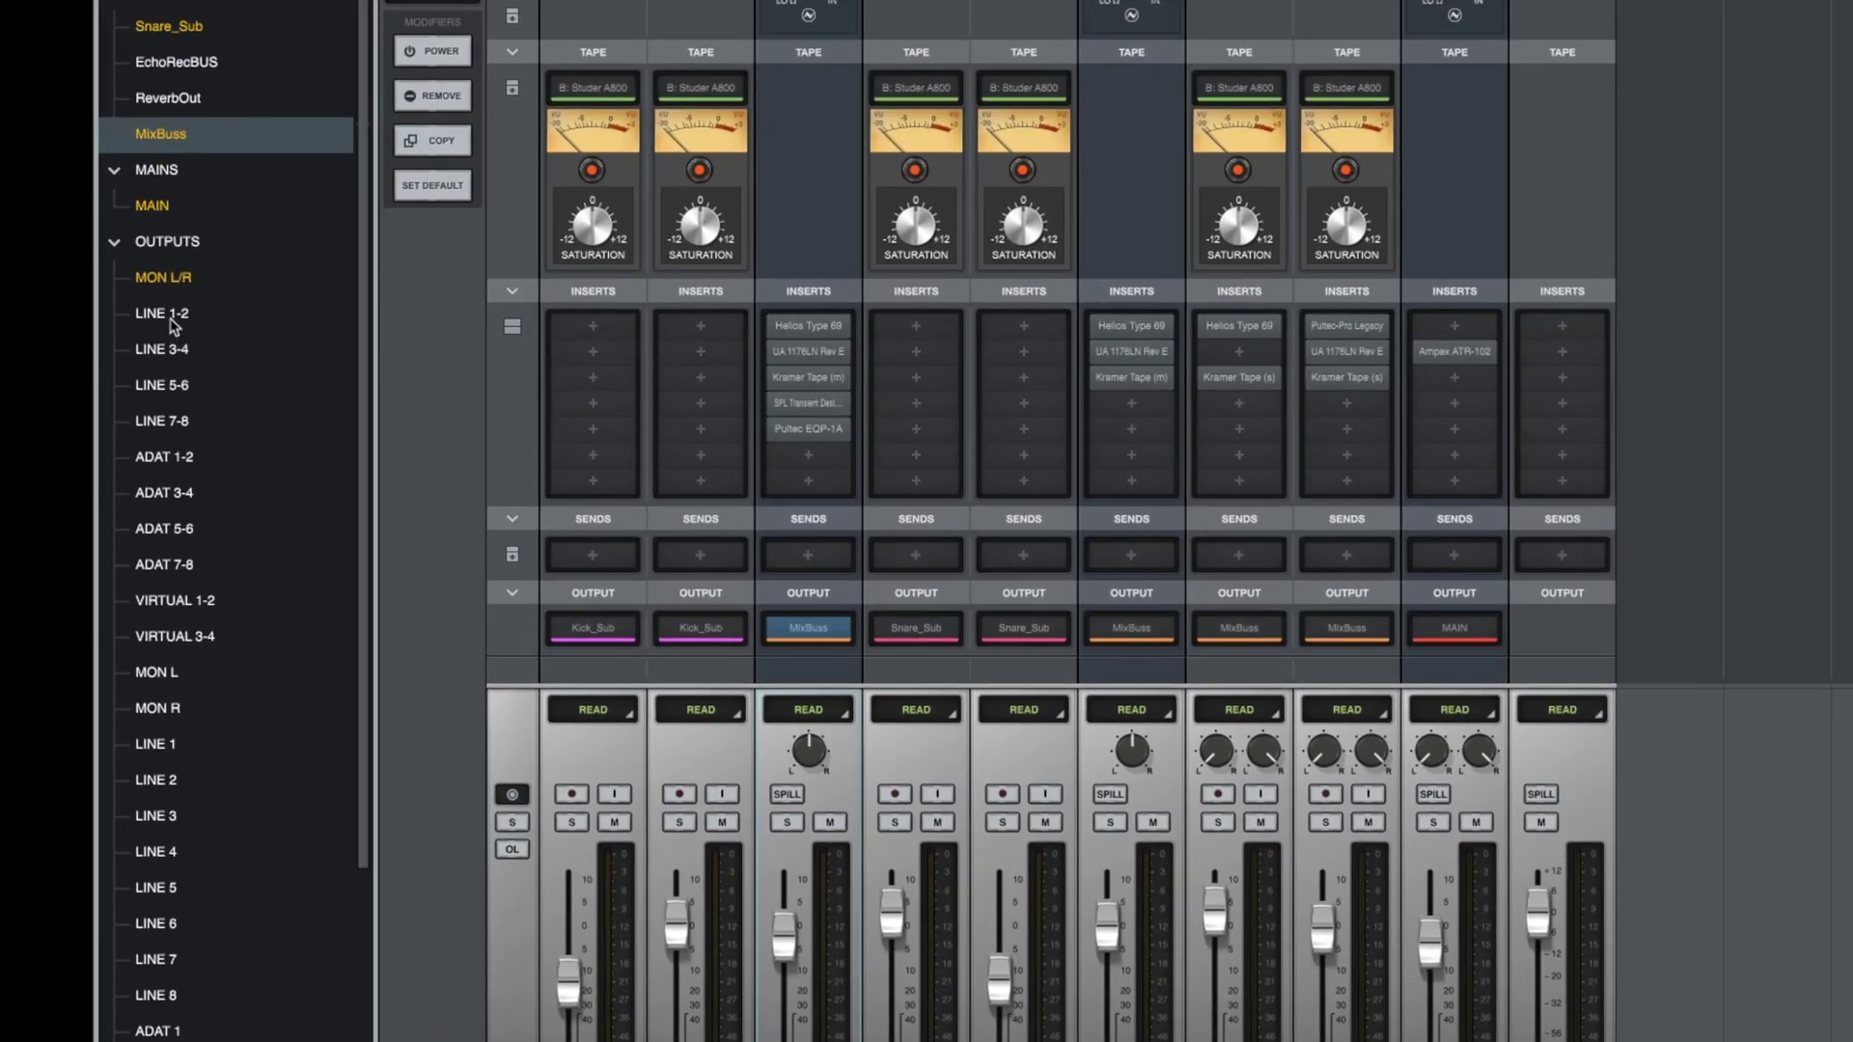
pyautogui.click(164, 314)
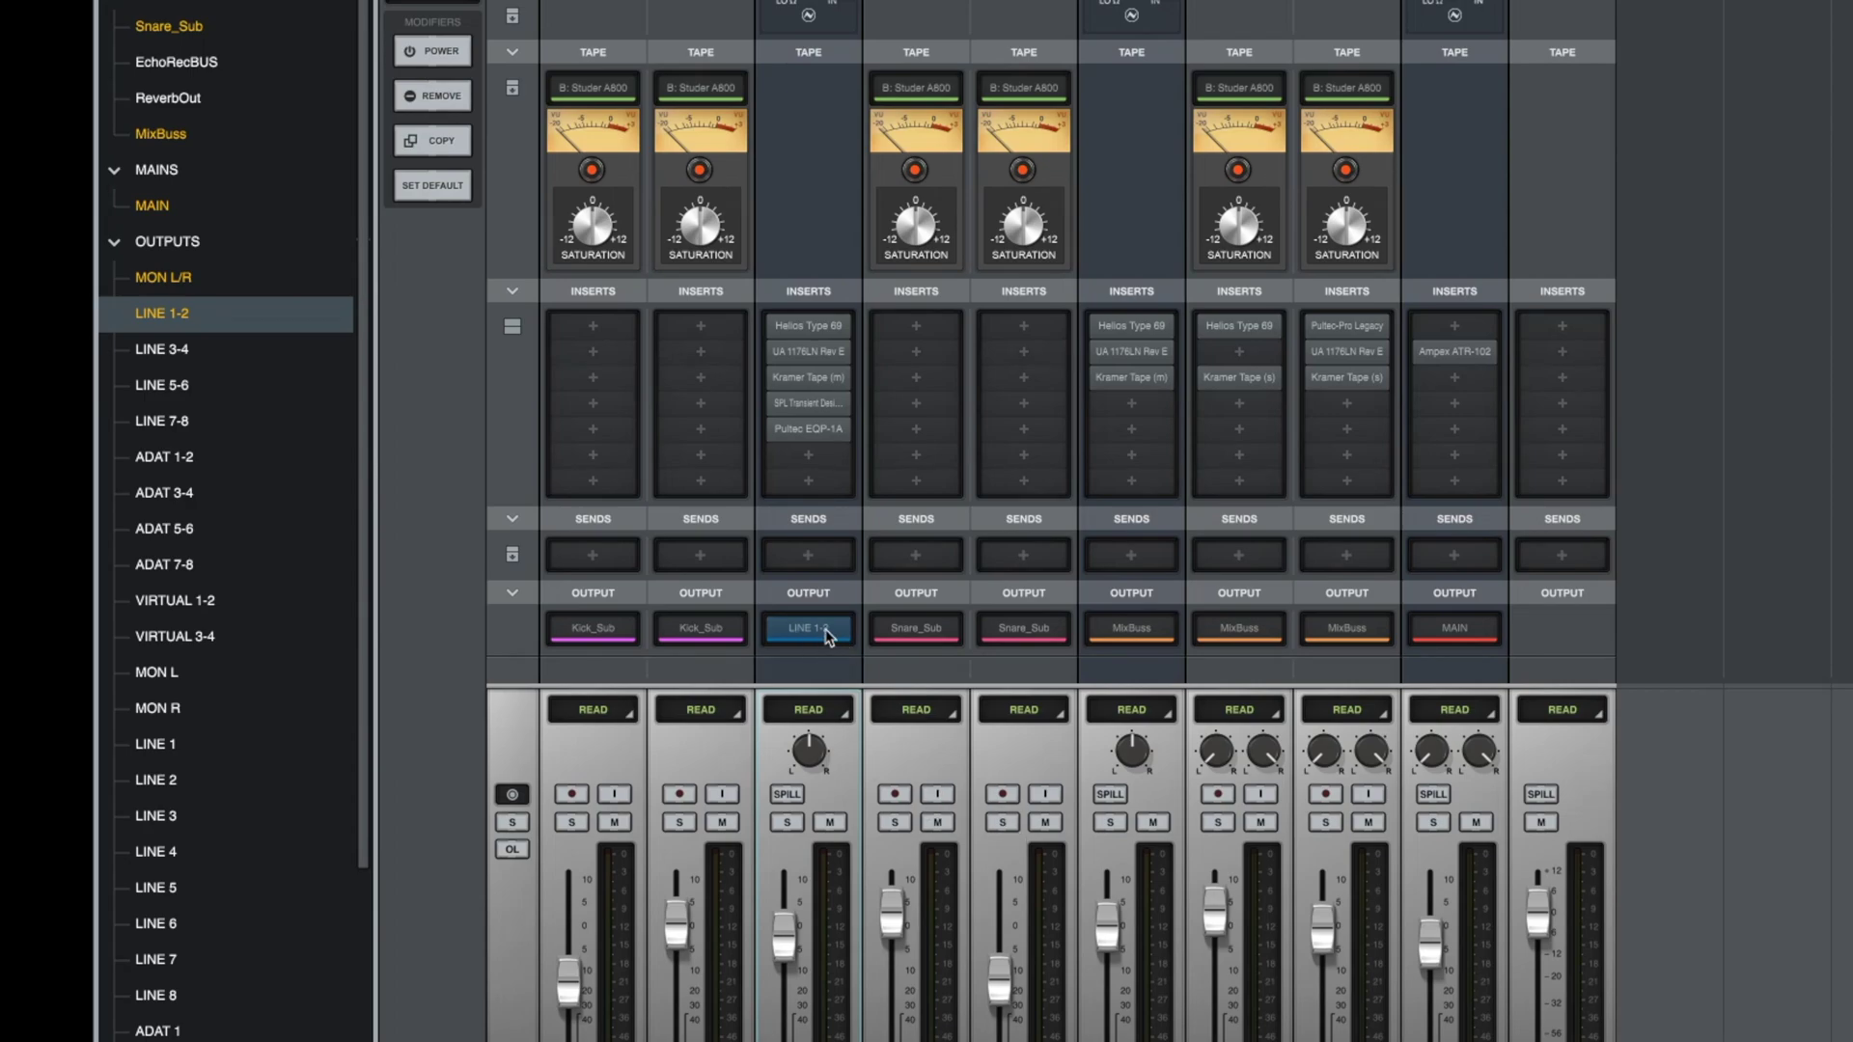
pyautogui.click(1121, 628)
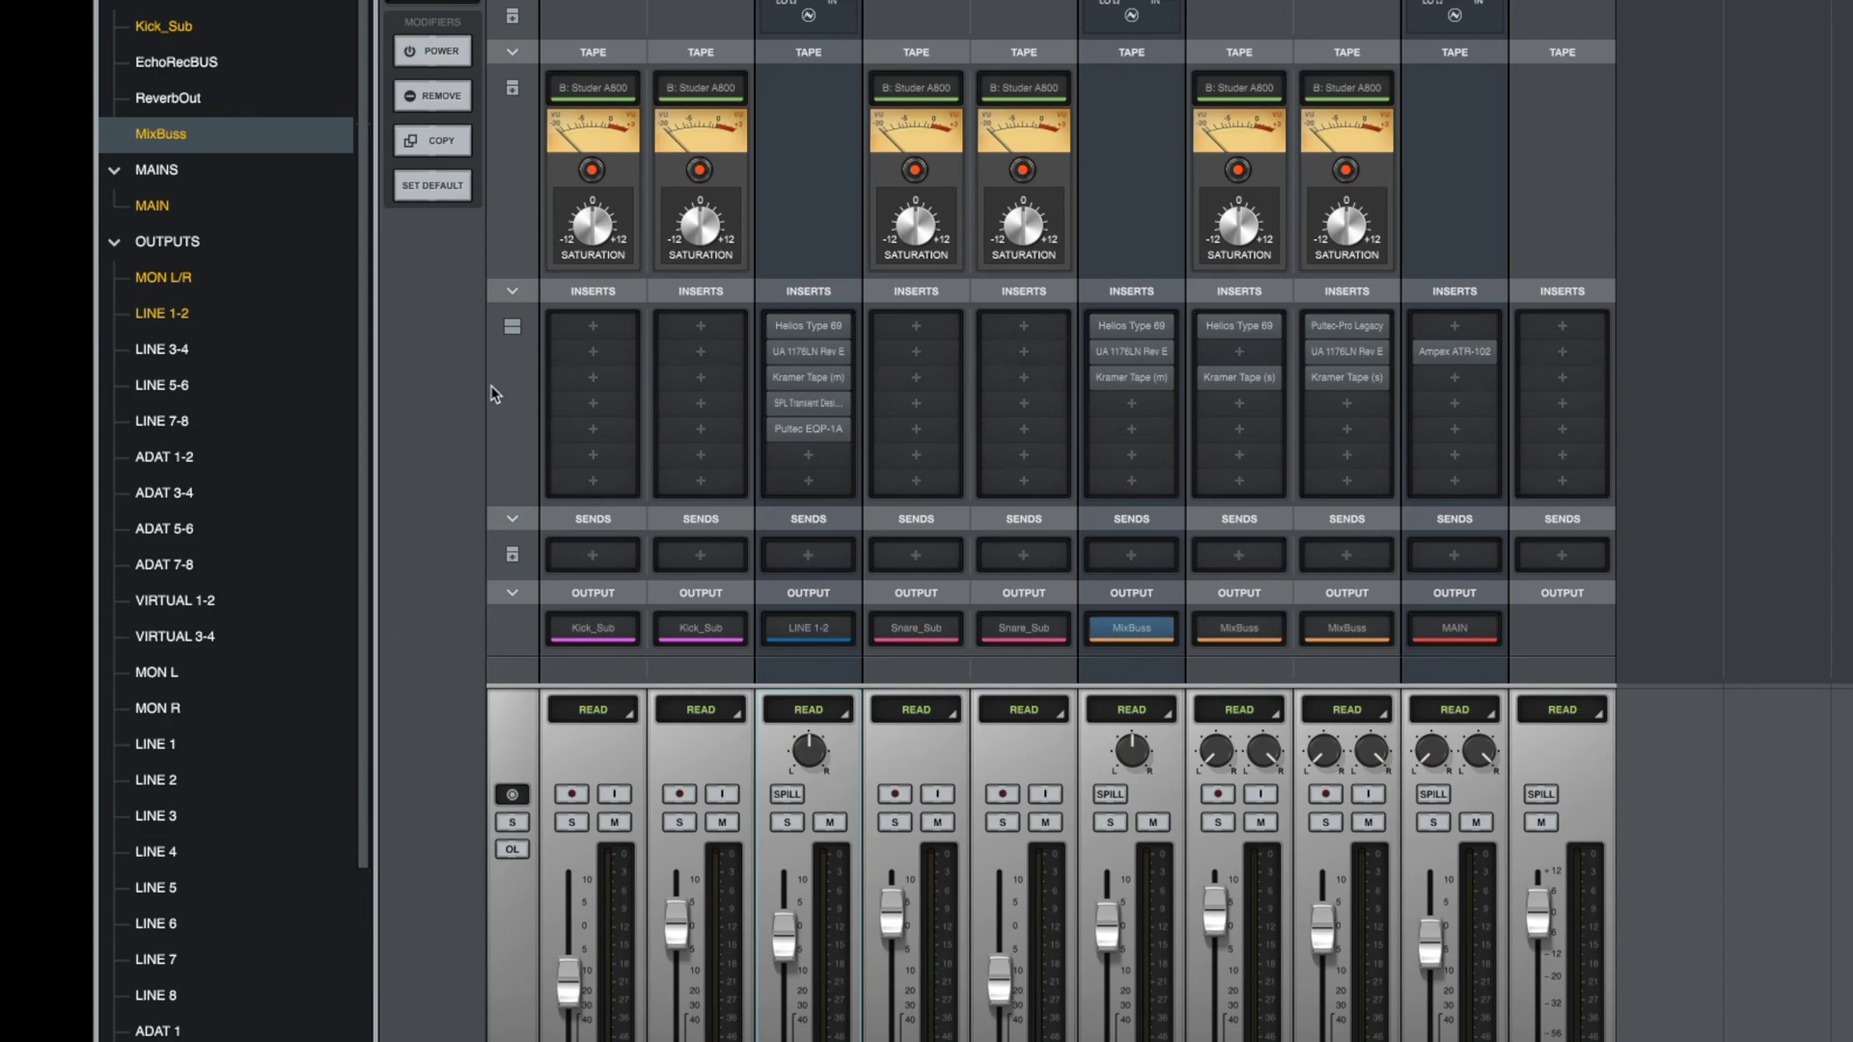
pyautogui.click(171, 351)
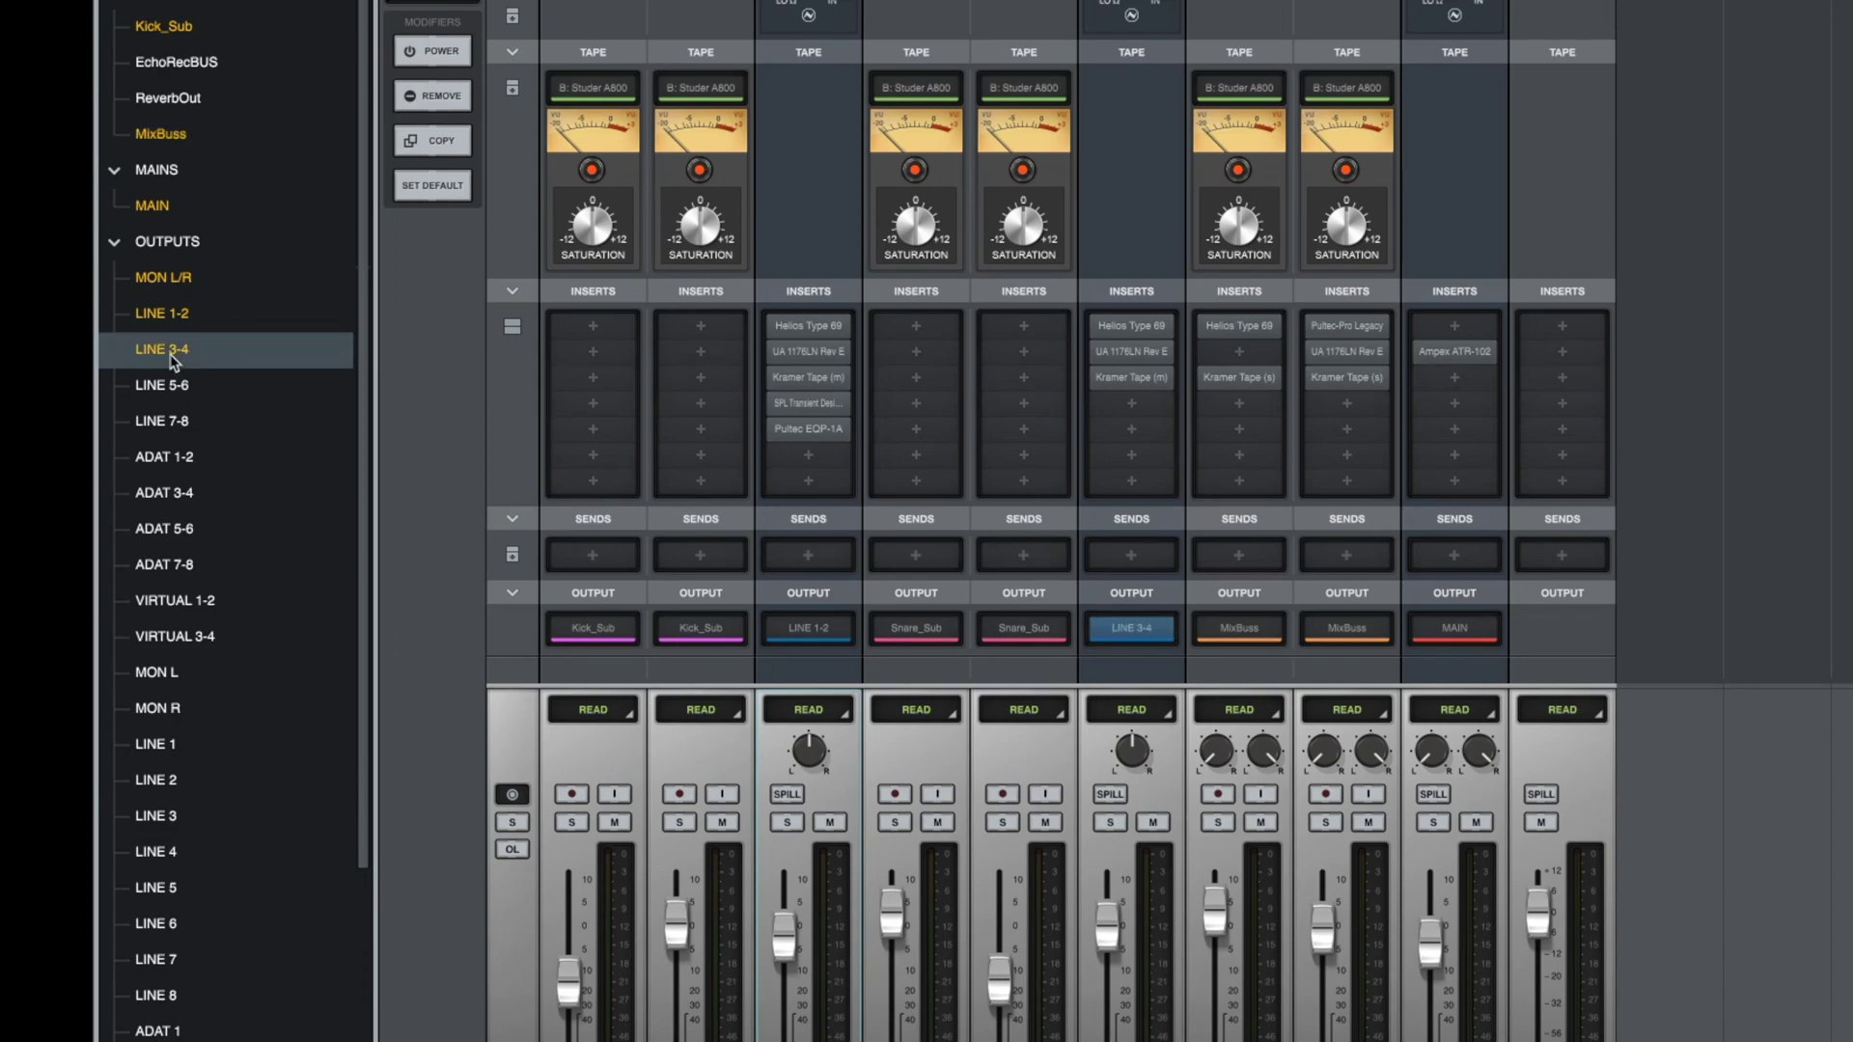
# - Route the OH output to LINE 5-6 and the Up_Stairs output to LINE 7-8, and close the routing list
pyautogui.click(1235, 632)
pyautogui.click(181, 423)
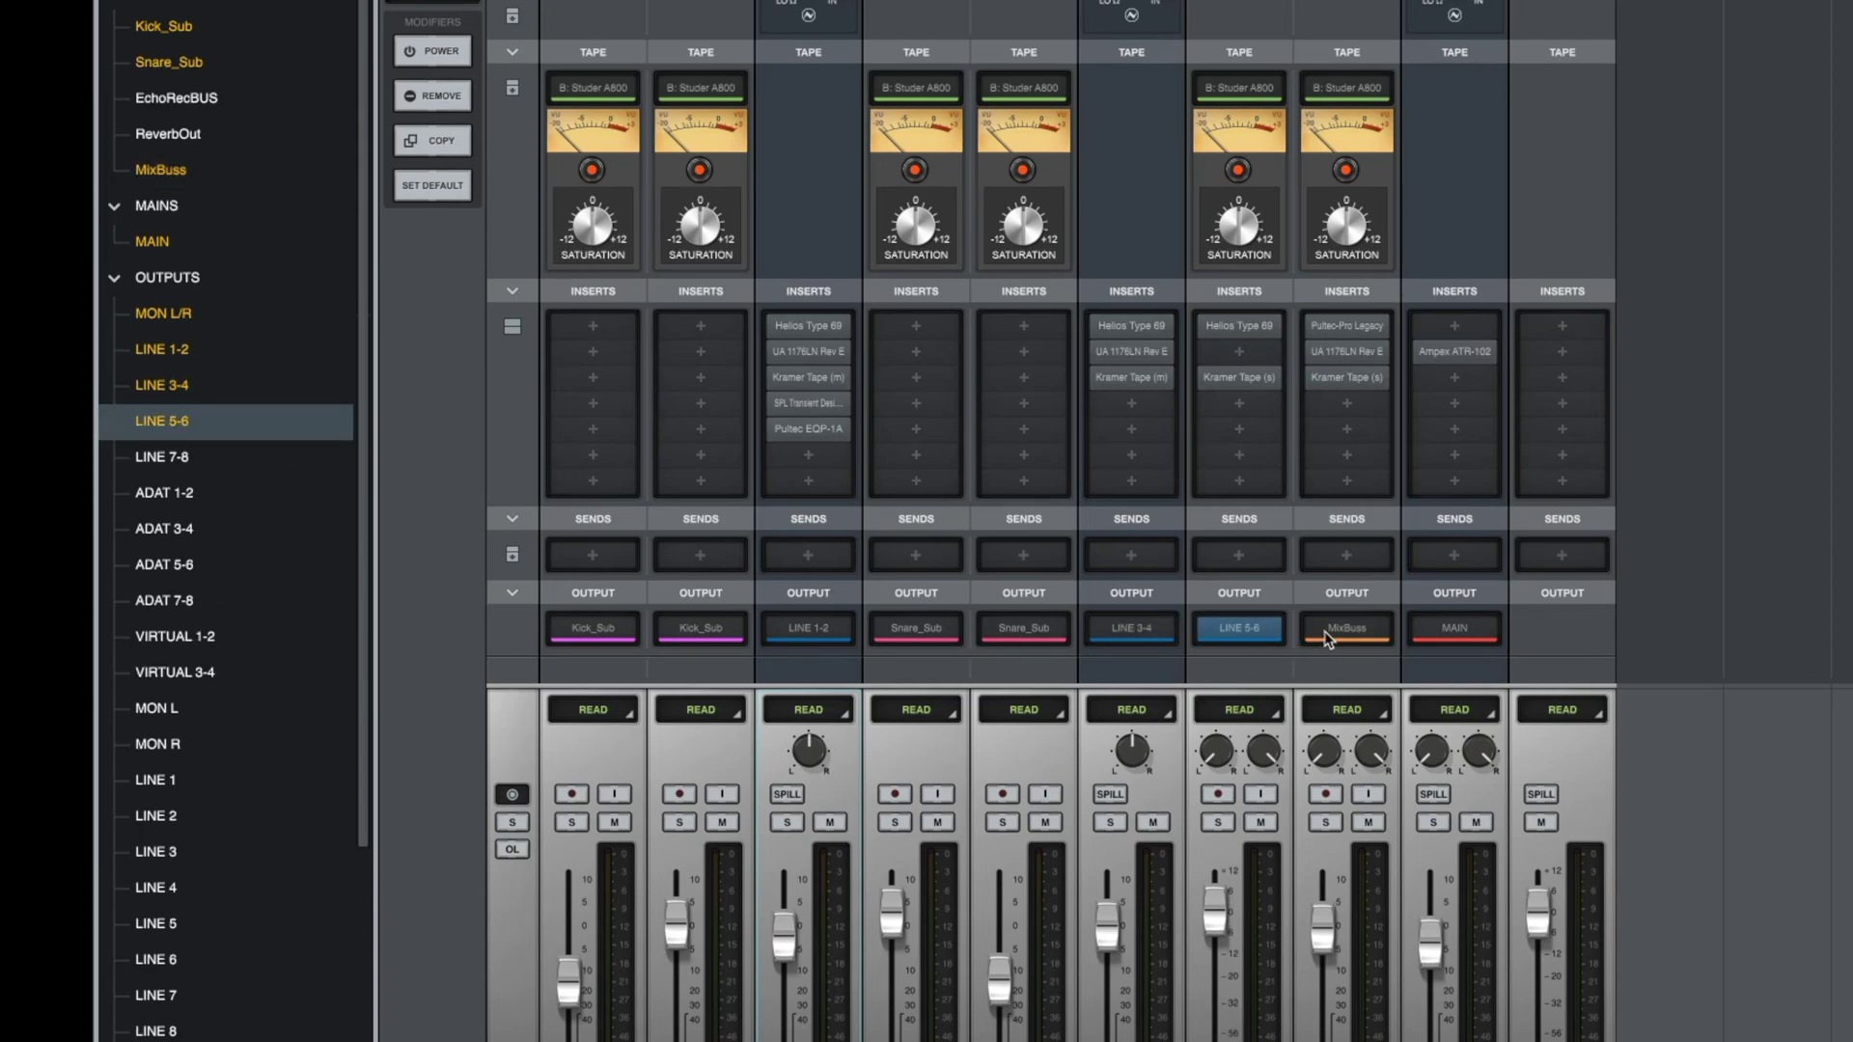
pyautogui.click(1328, 633)
pyautogui.click(179, 466)
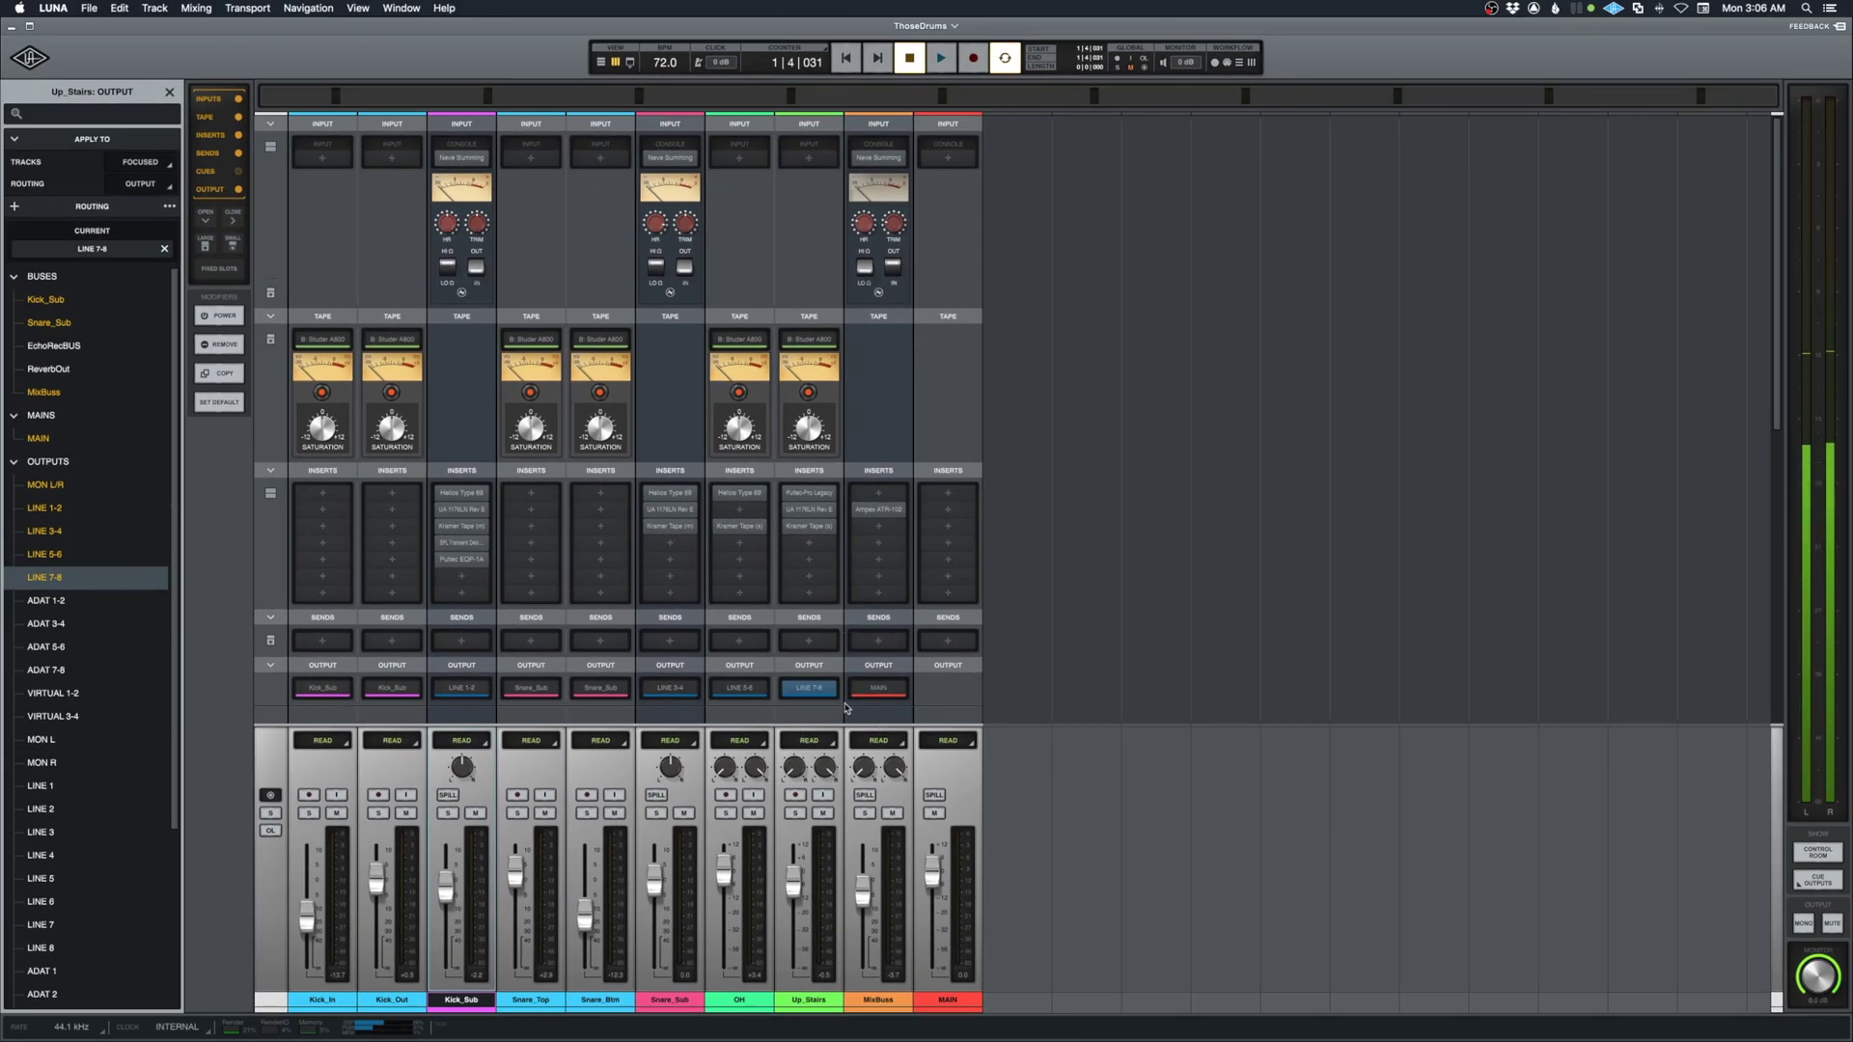
pyautogui.click(169, 92)
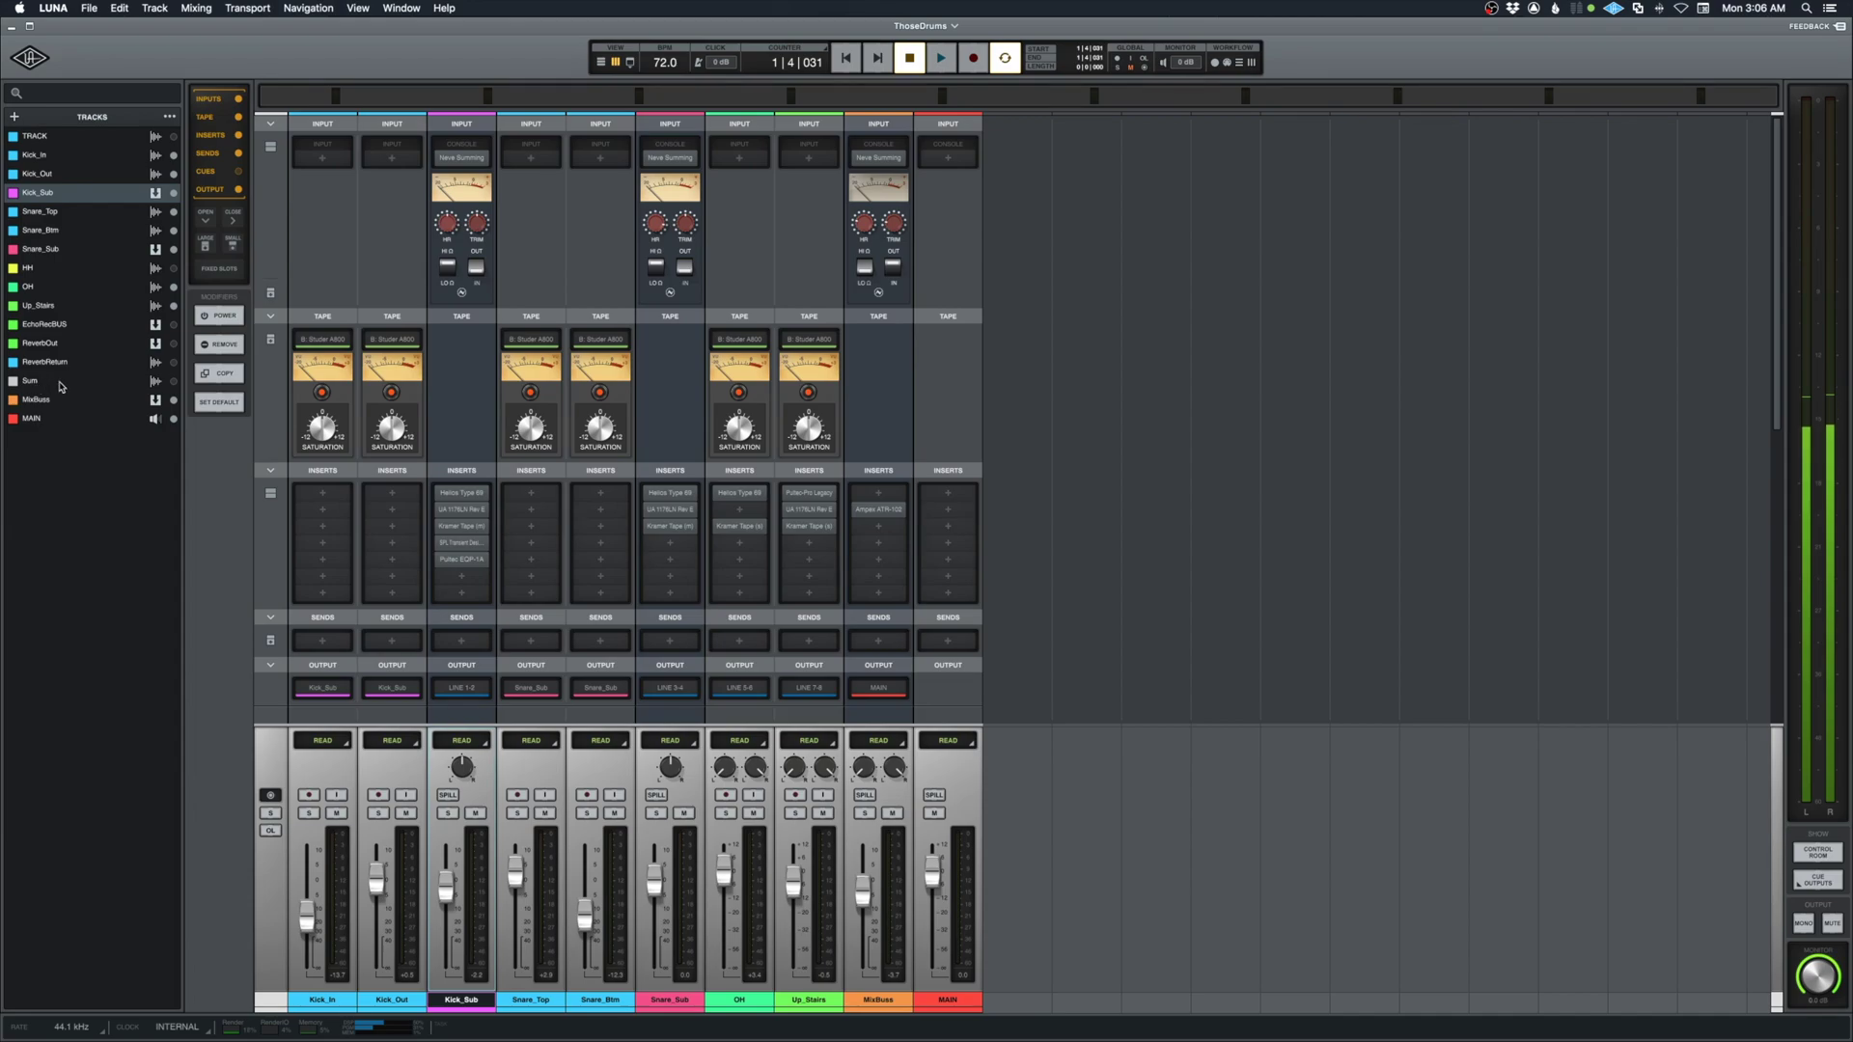
# - Show the Sum track in the mixer, check its LINE 7-8 input, unmute it and enable input monitoring
pyautogui.click(155, 382)
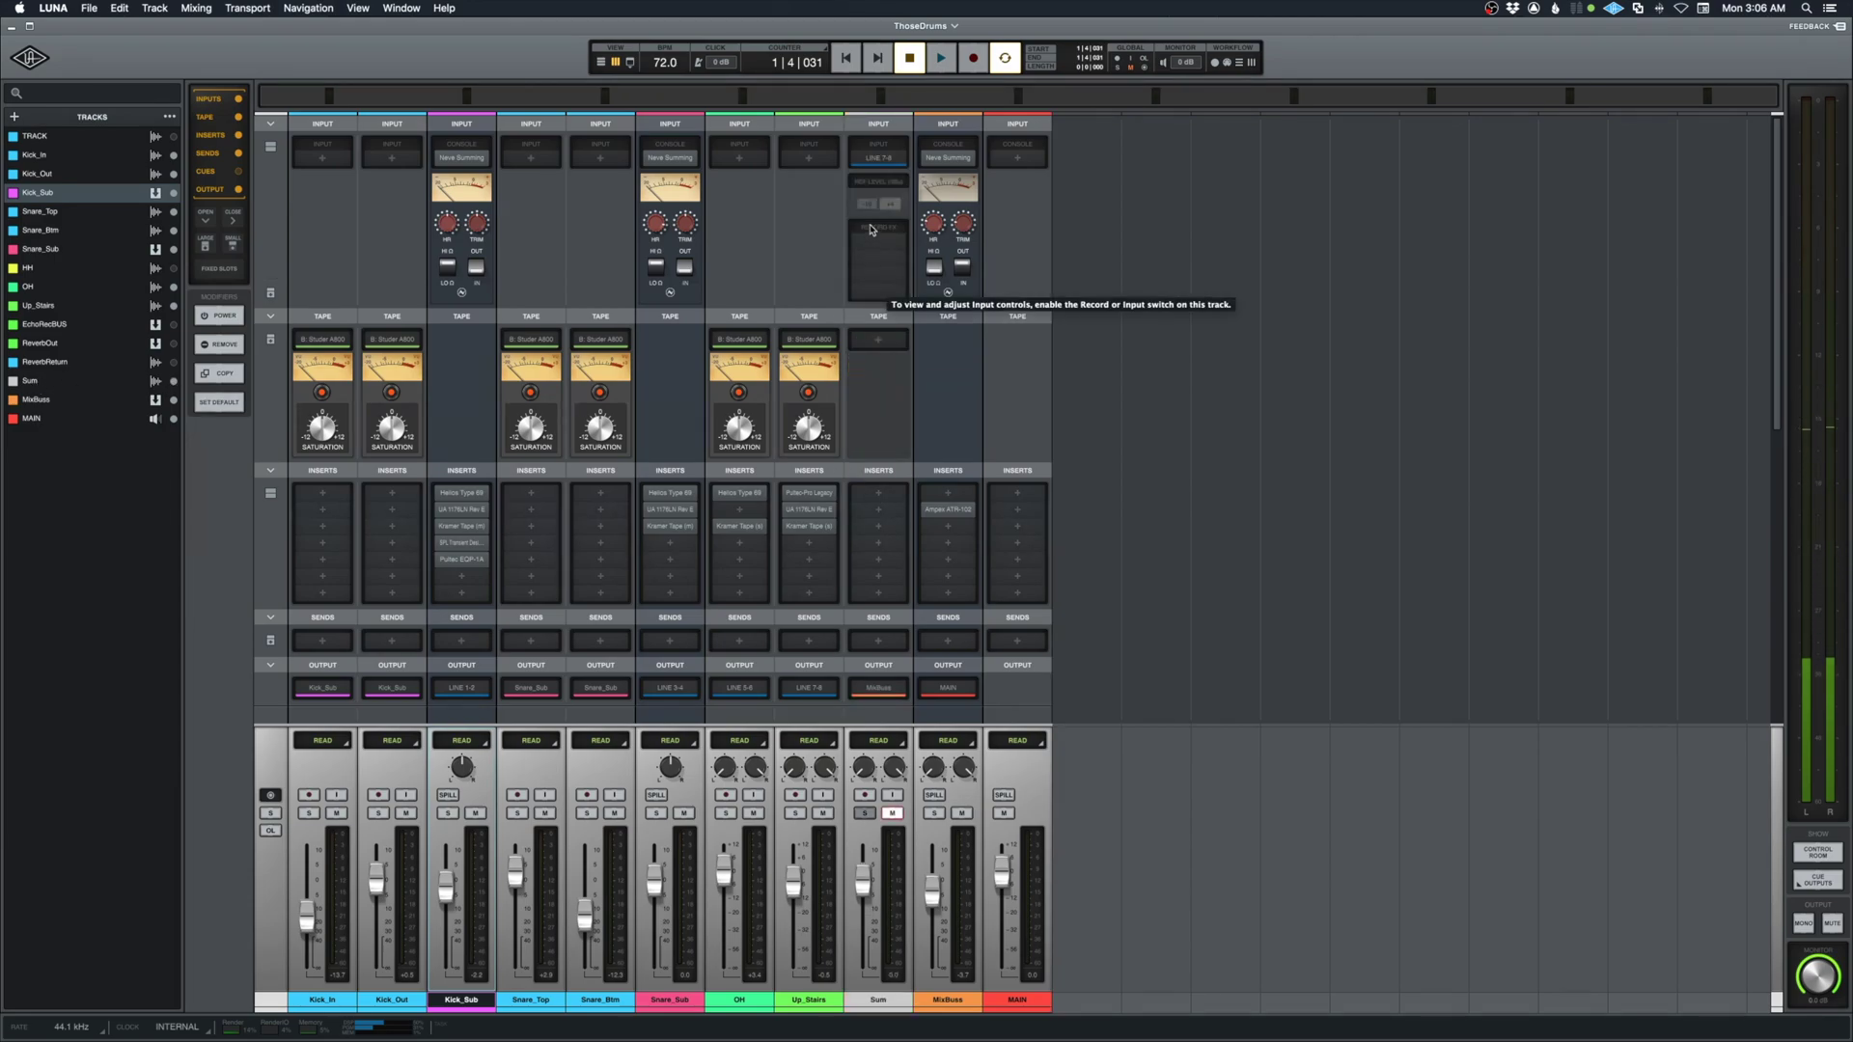
pyautogui.click(875, 159)
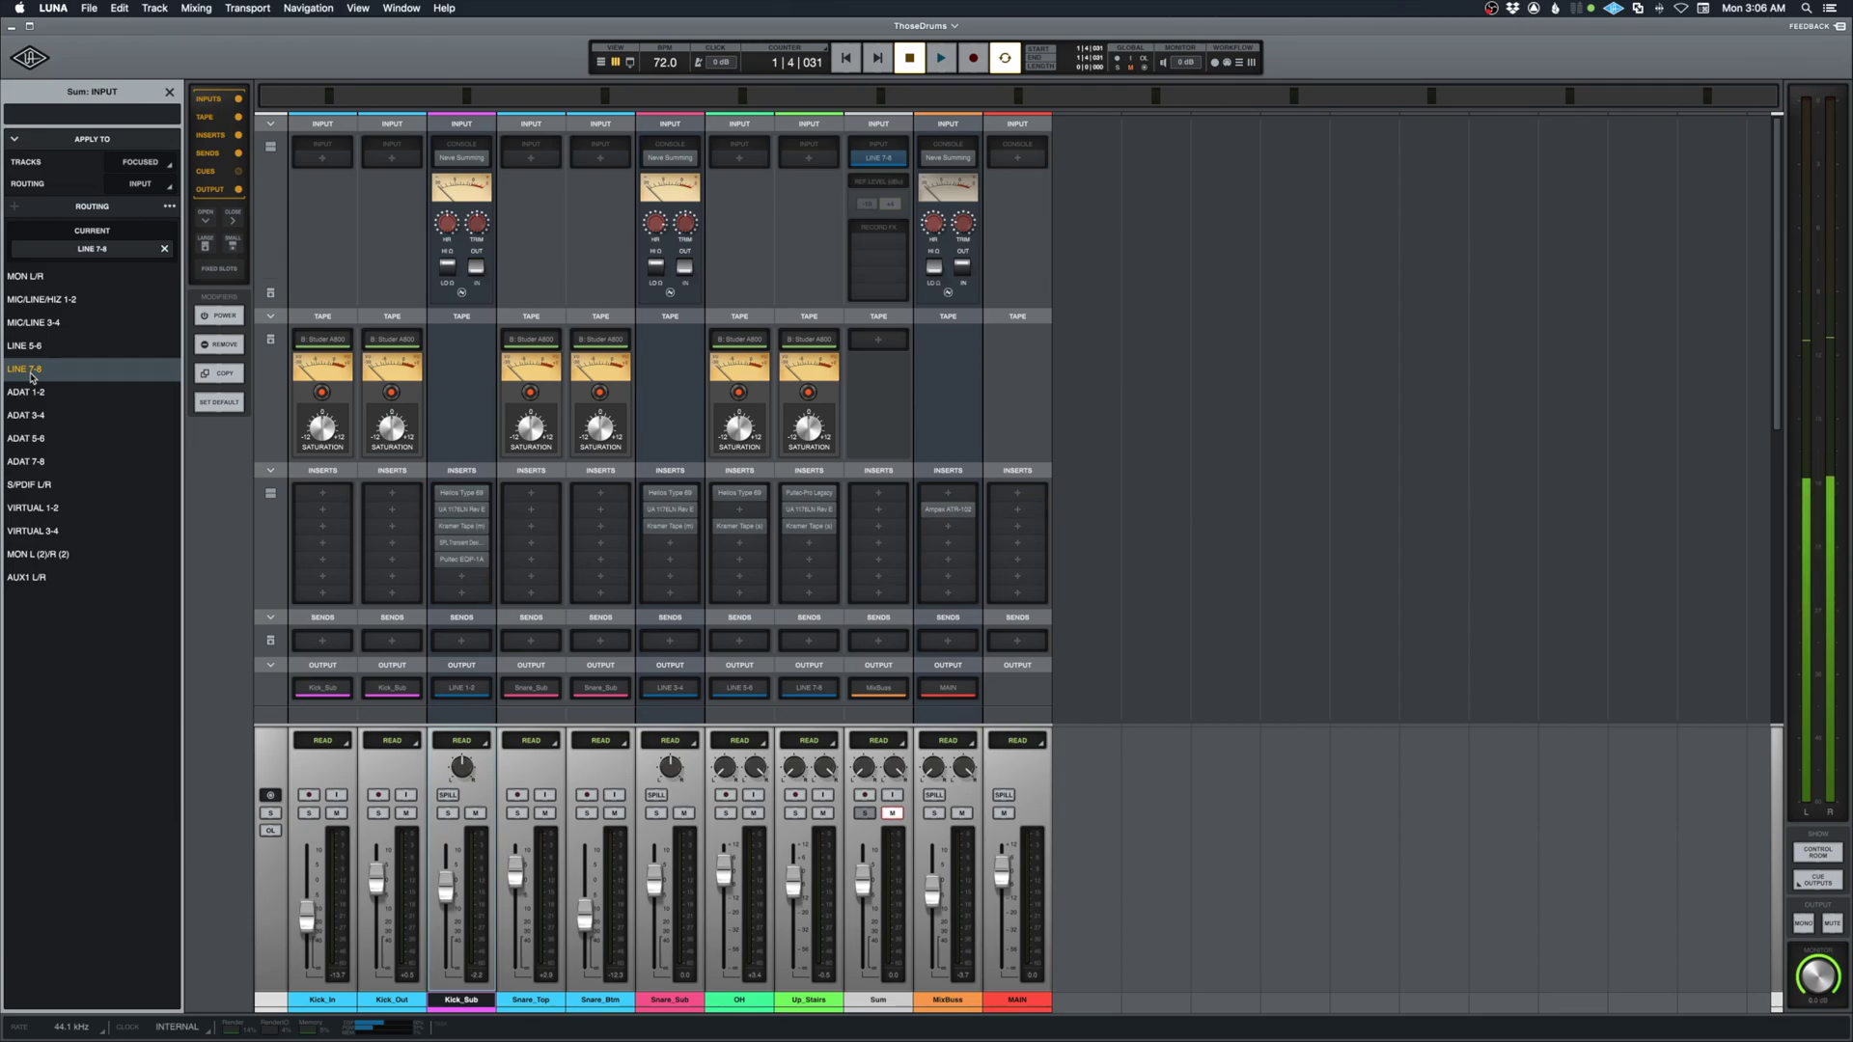
pyautogui.click(864, 815)
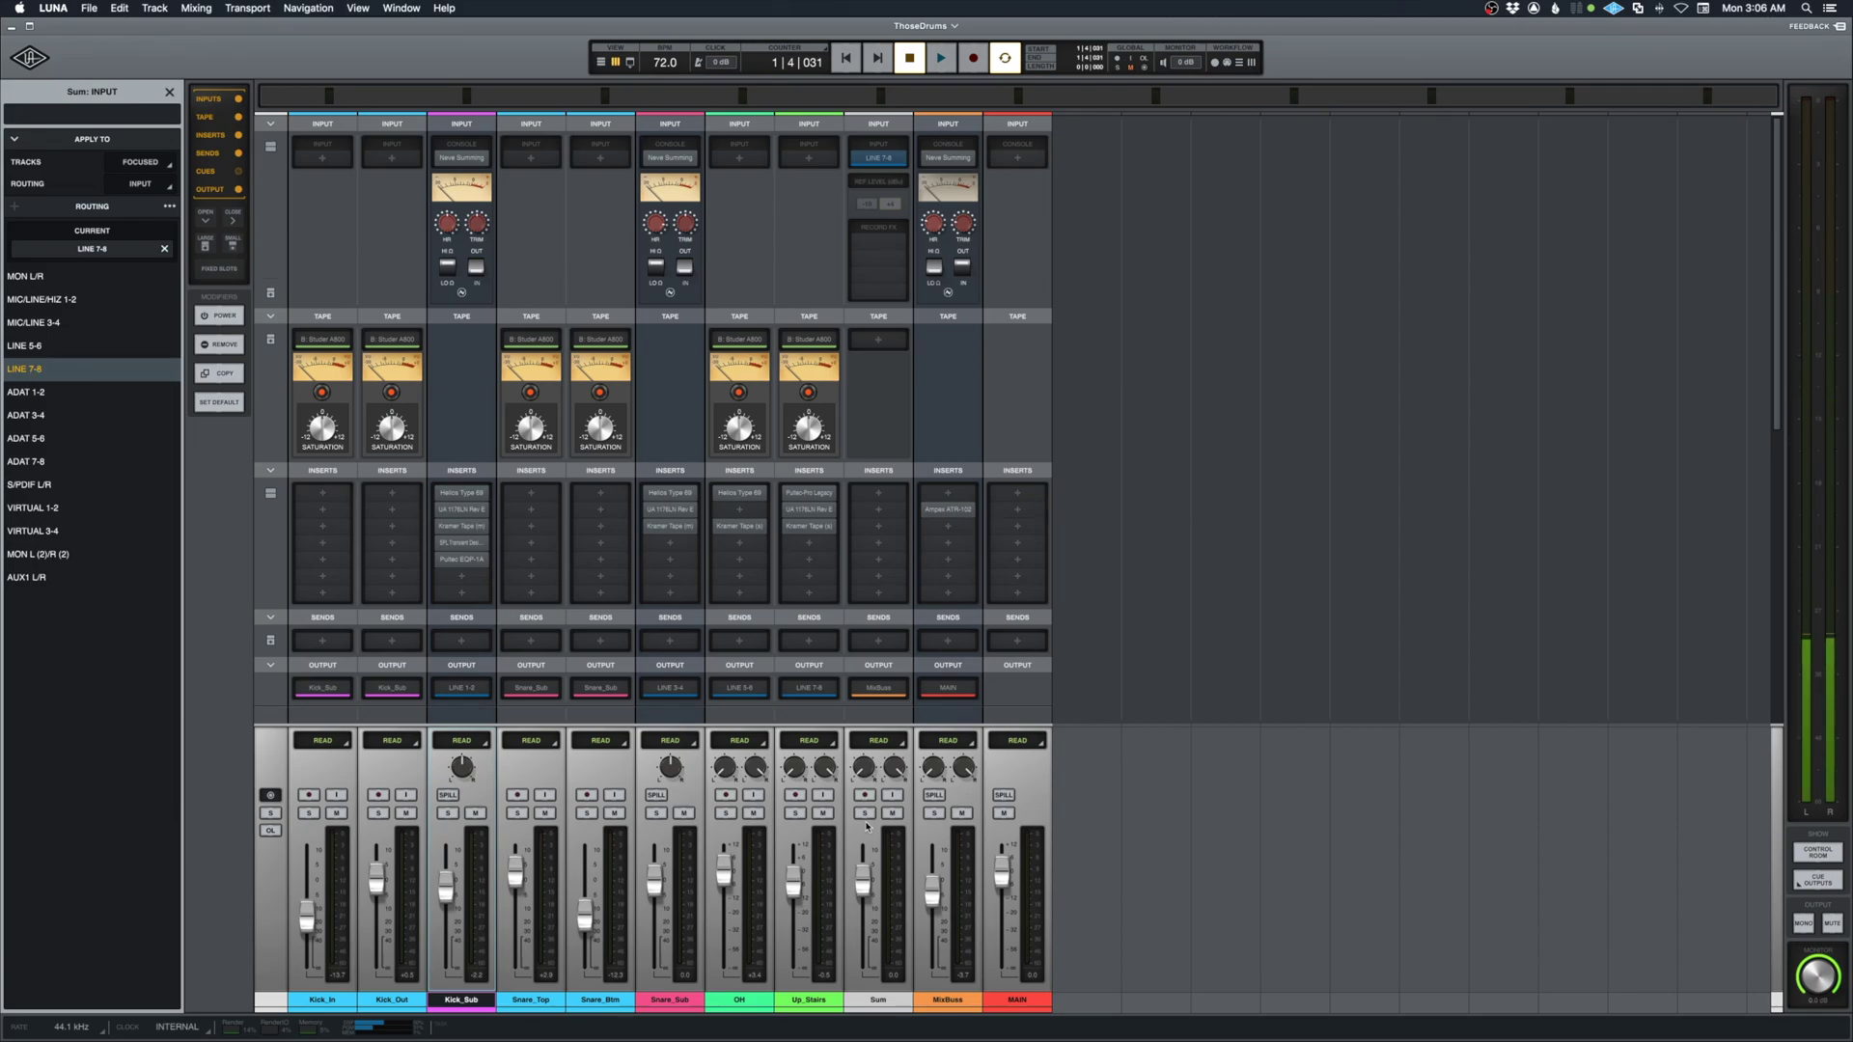
pyautogui.click(877, 1000)
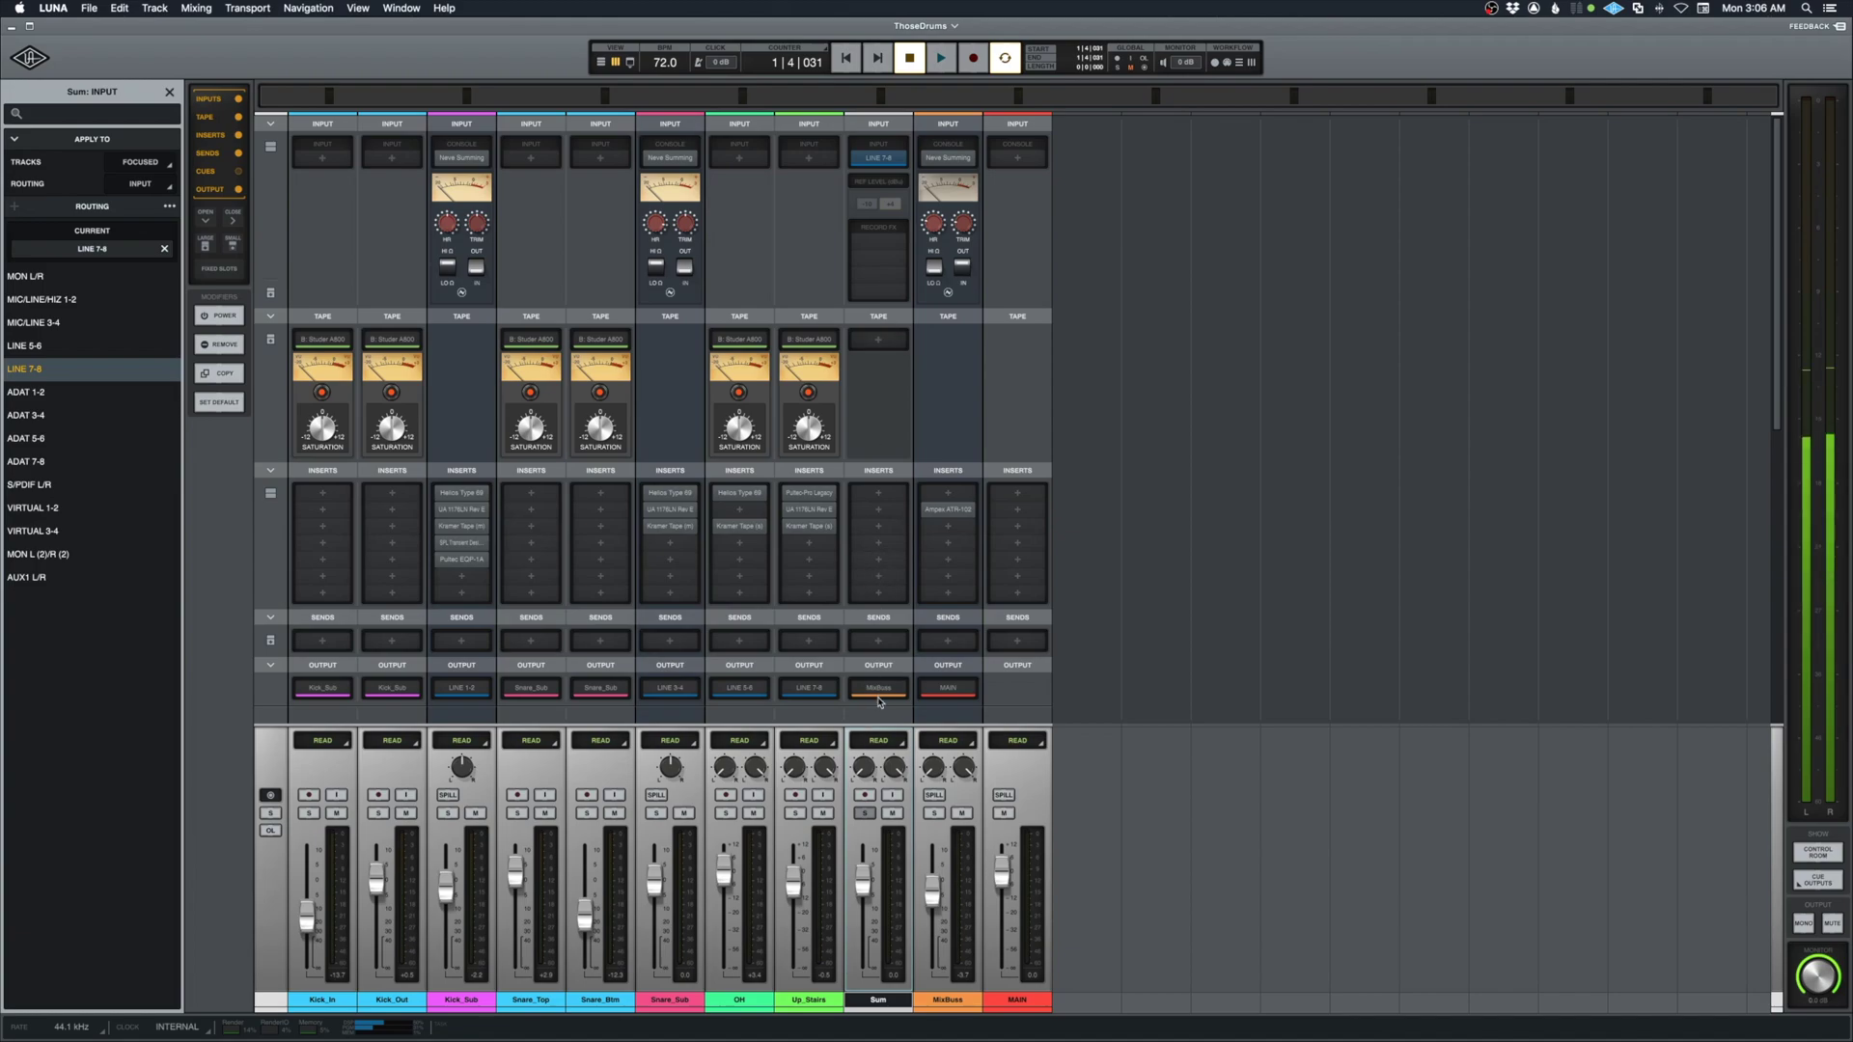
pyautogui.click(892, 796)
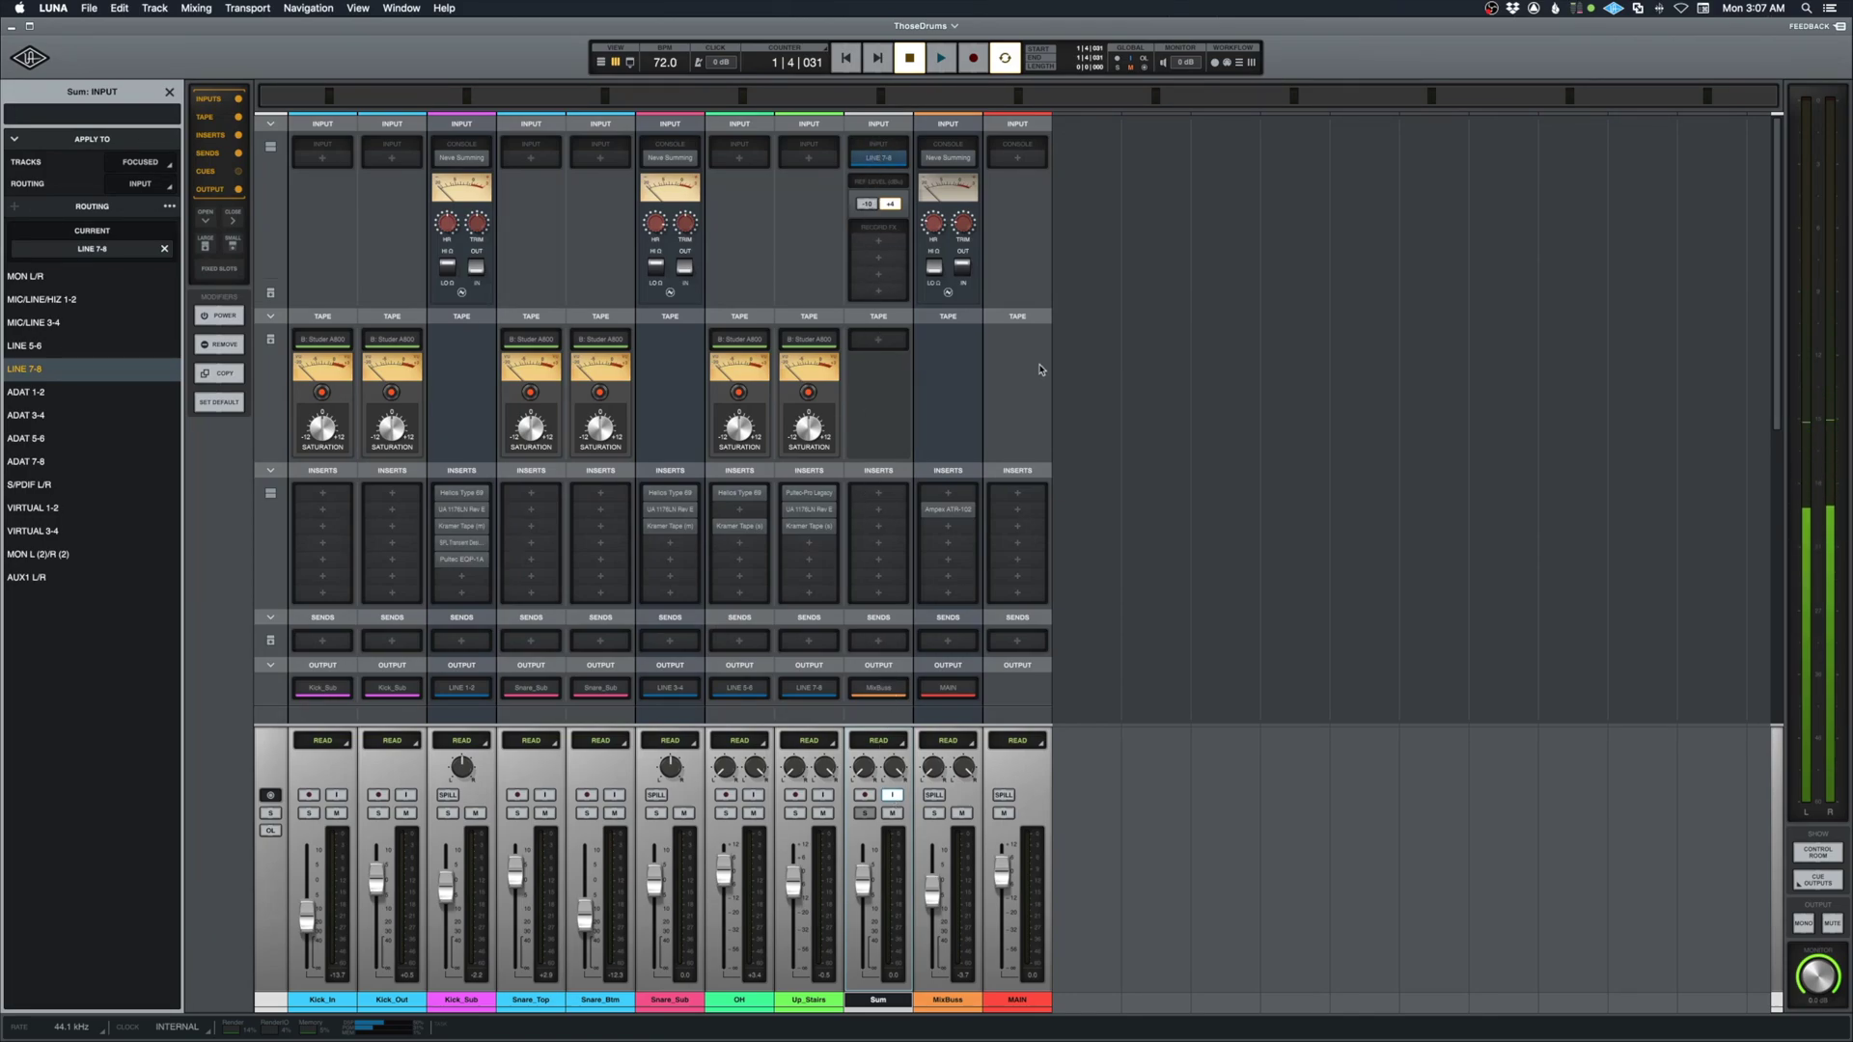
# - Play the session briefly through the monitored Sum track and check the Sum track's output routing
pyautogui.press('space')
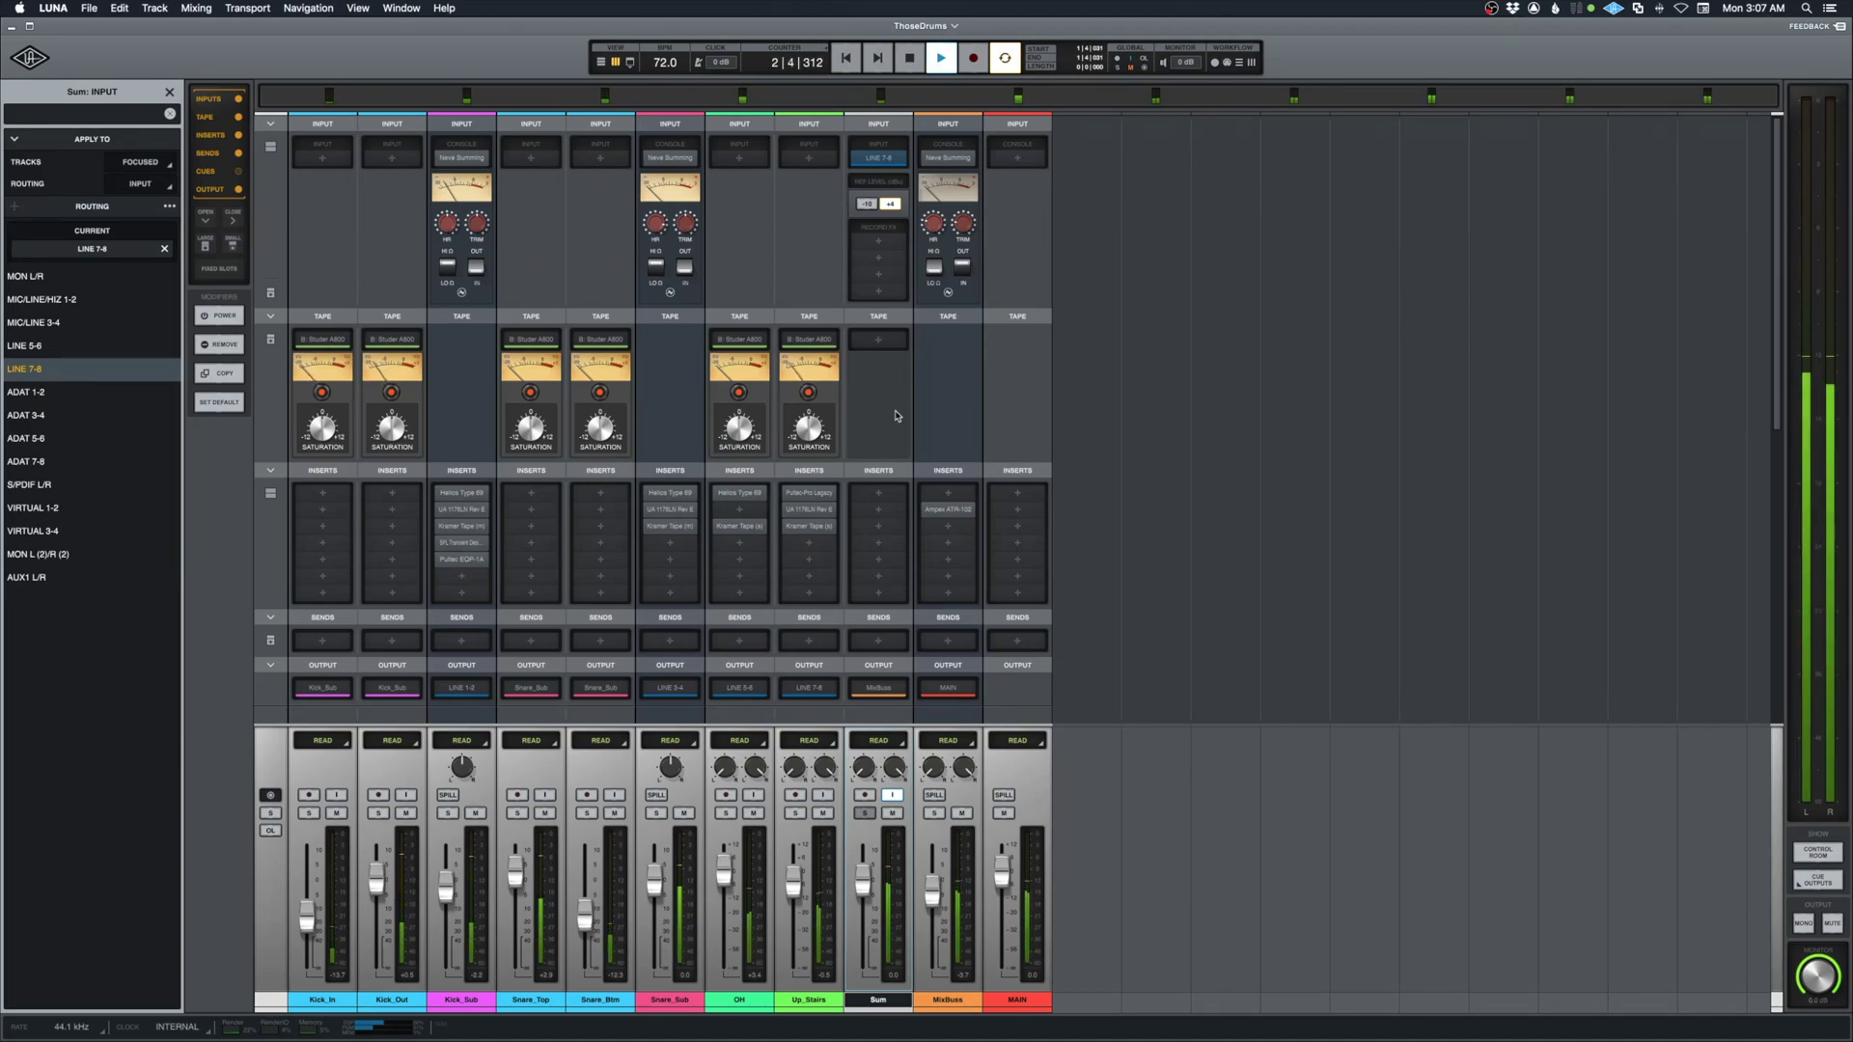
pyautogui.press('space')
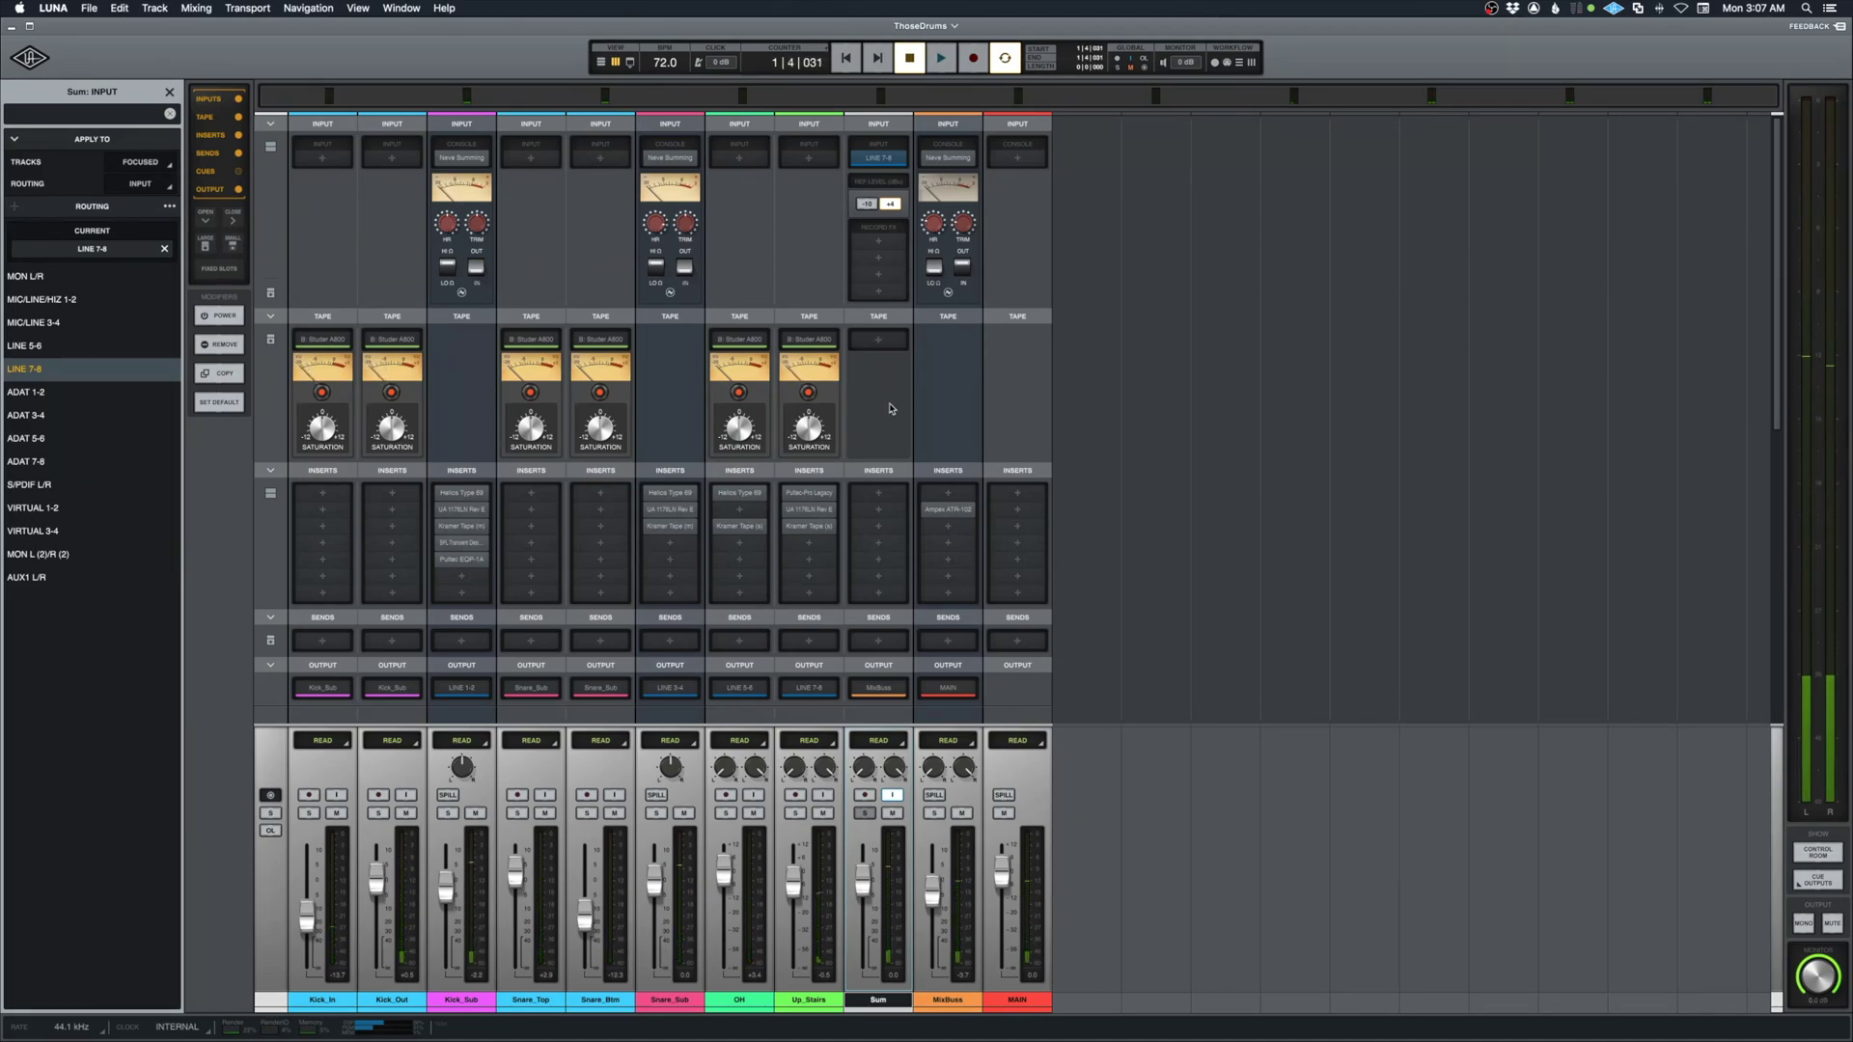
pyautogui.click(878, 688)
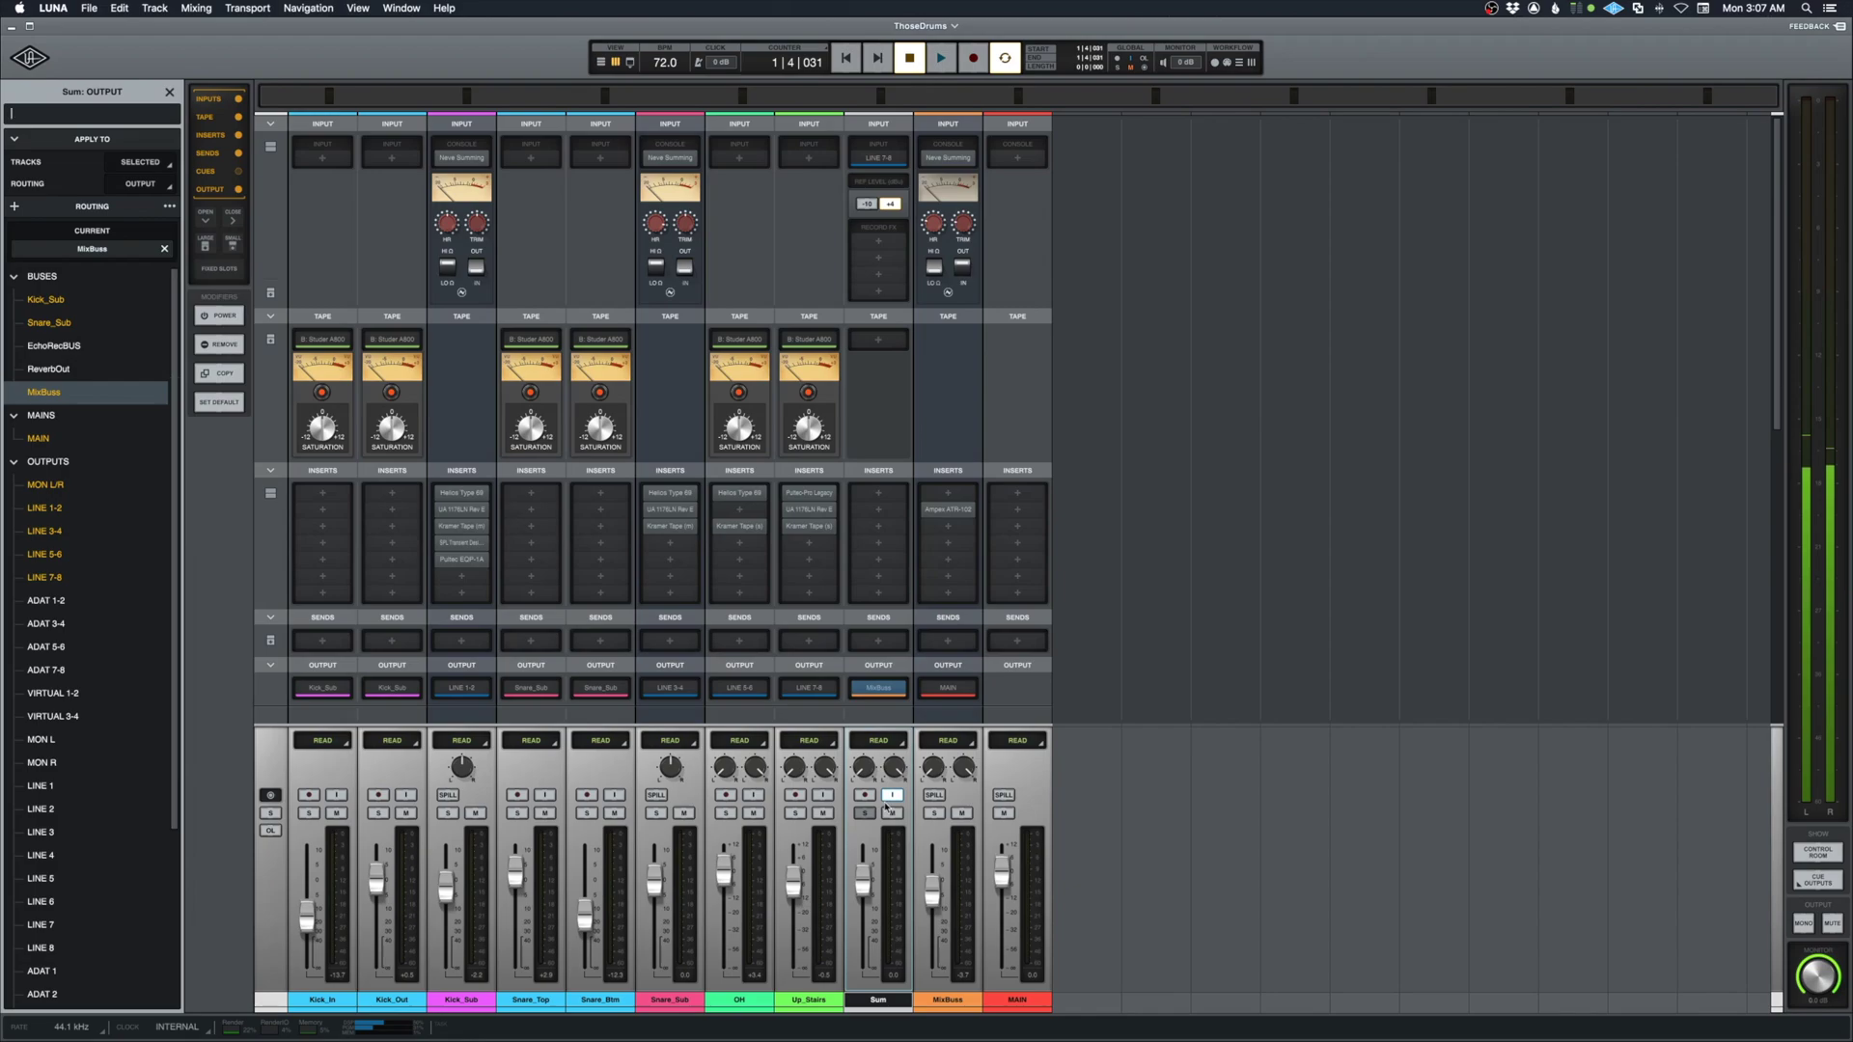
# - Examine the Ampex ATR-102 insert on MixBuss and close the plug-in window
pyautogui.click(945, 988)
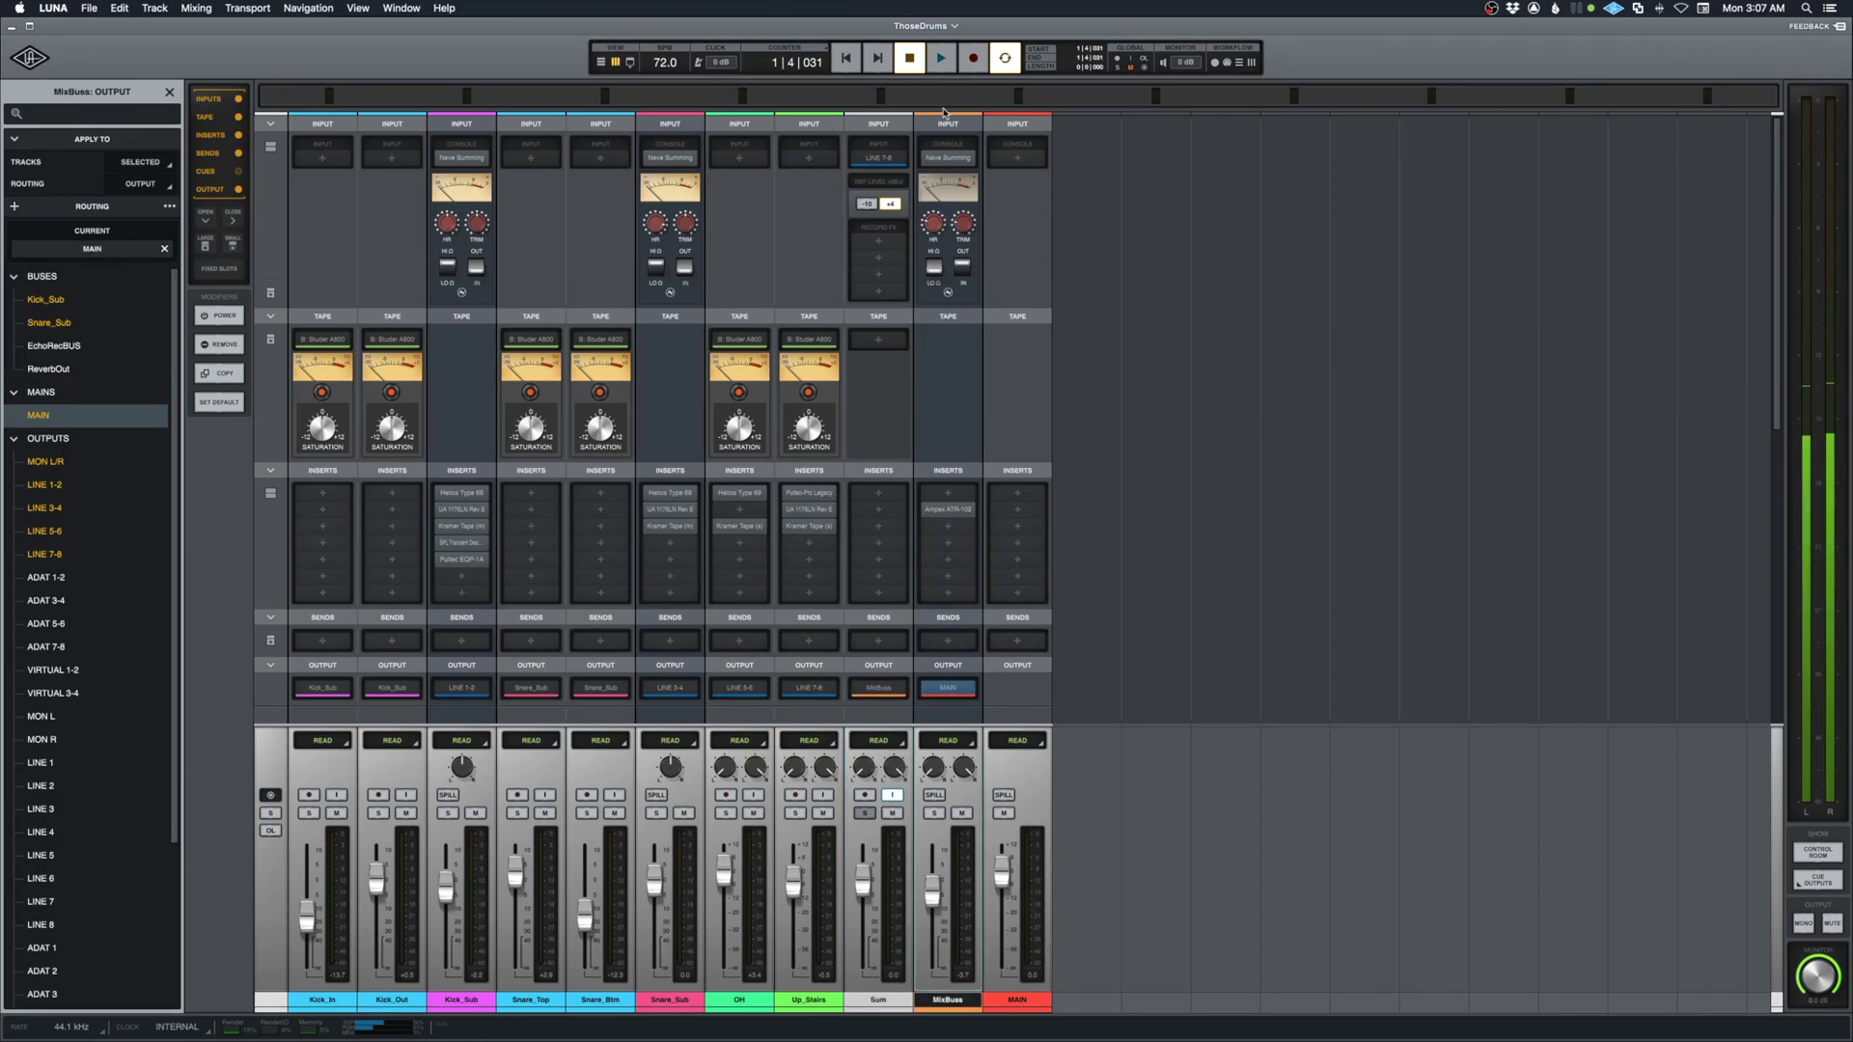
pyautogui.click(951, 511)
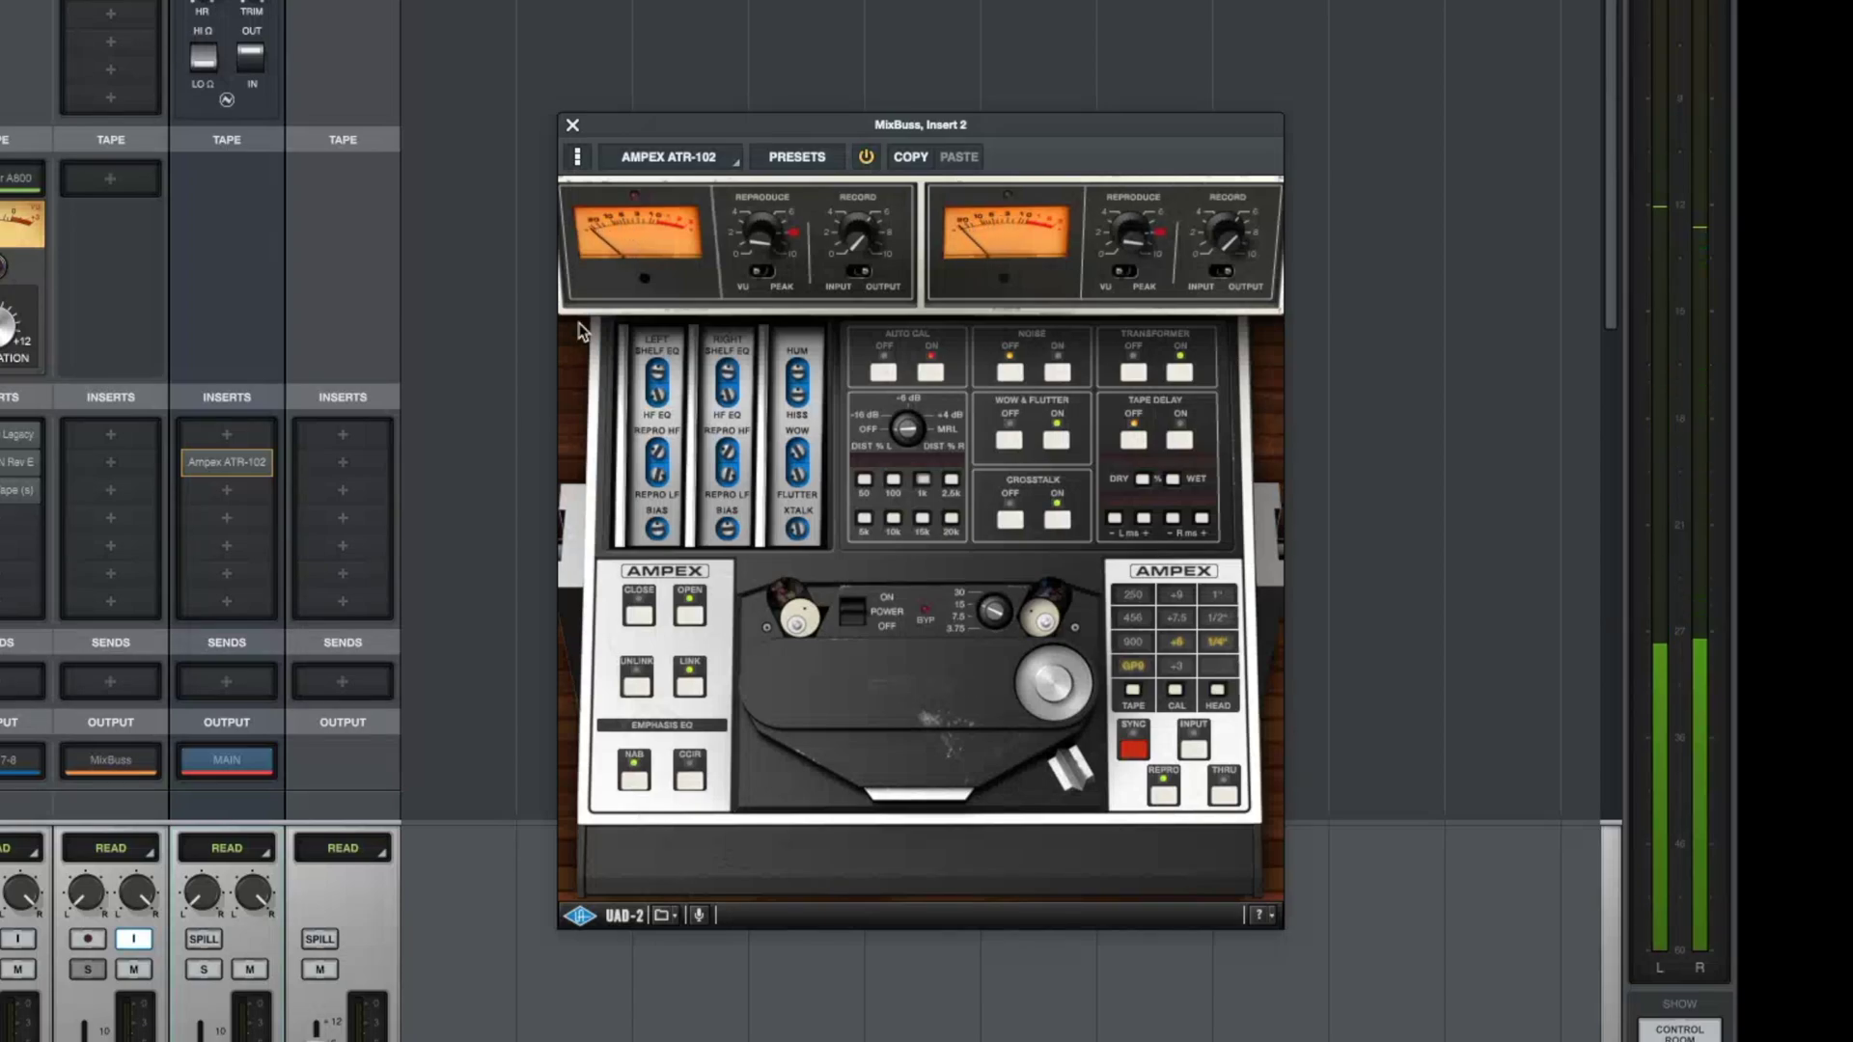
pyautogui.click(573, 127)
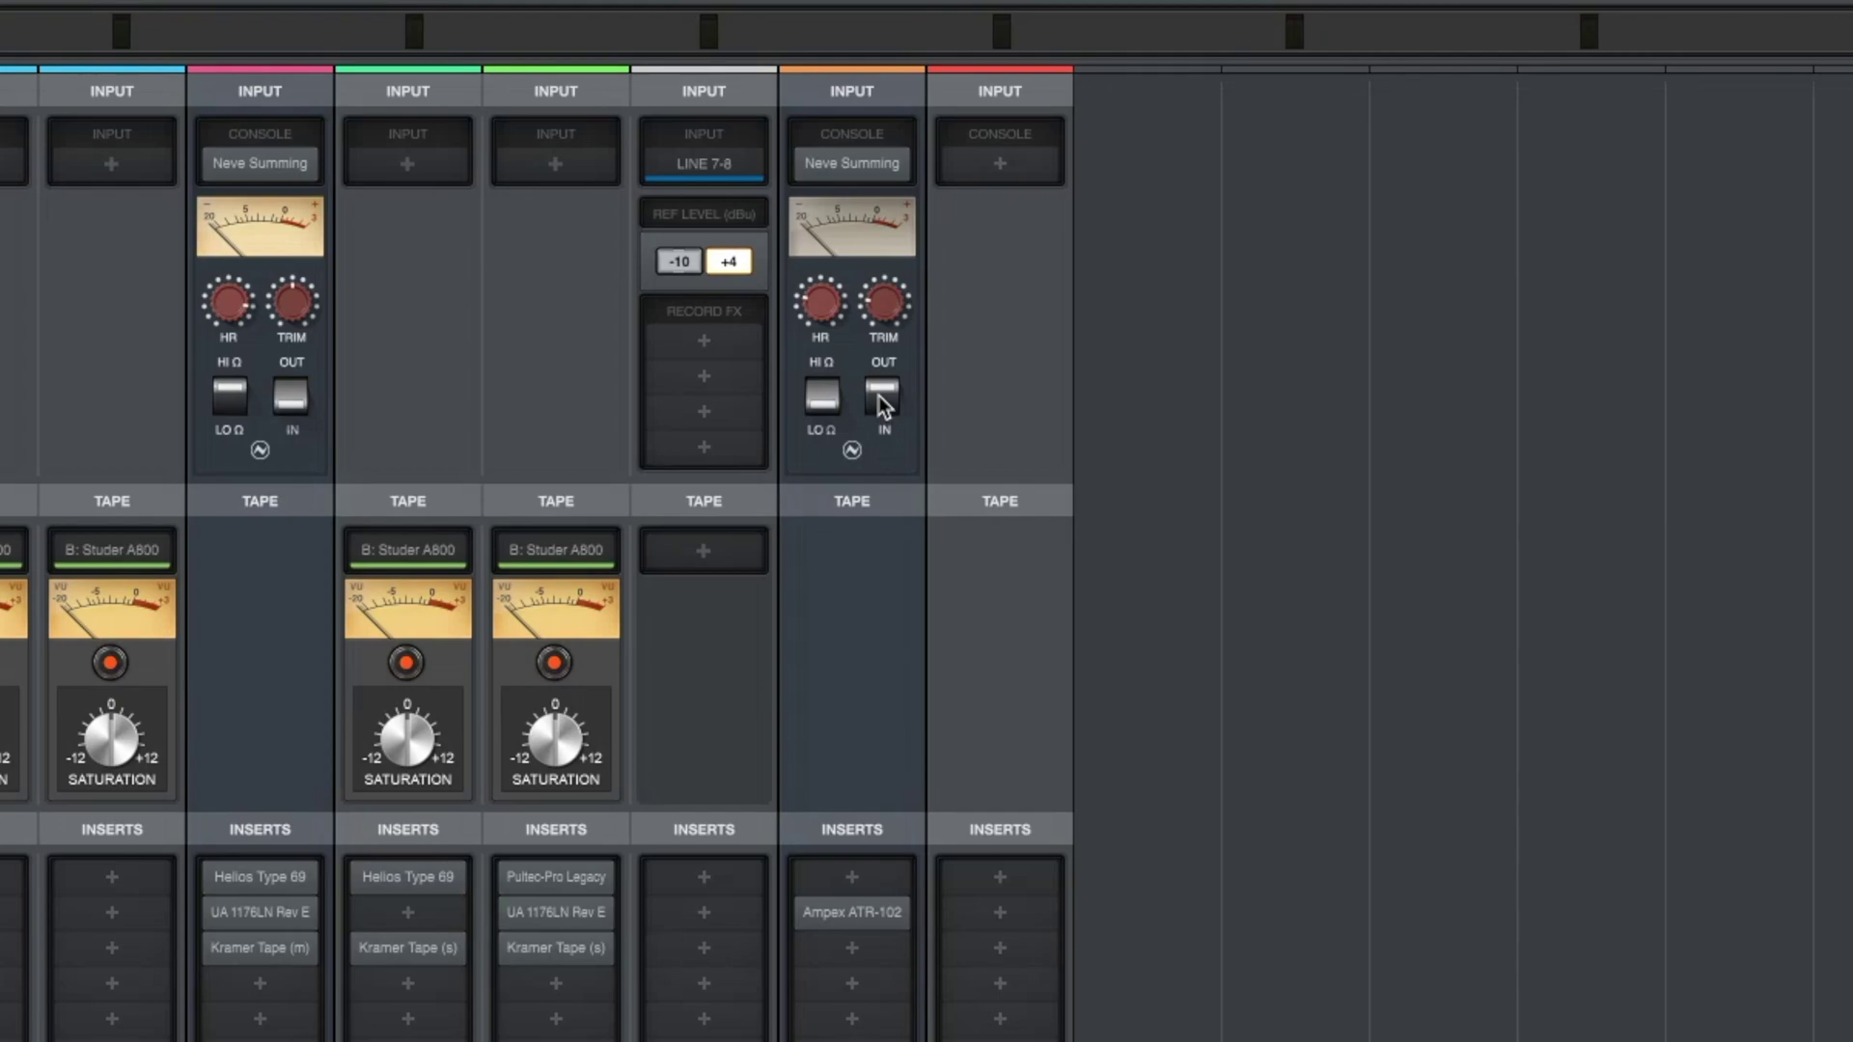
# - Compare the MixBuss Neve Summing in and out, leave it switched in, and check the MixBuss output routing
pyautogui.click(880, 396)
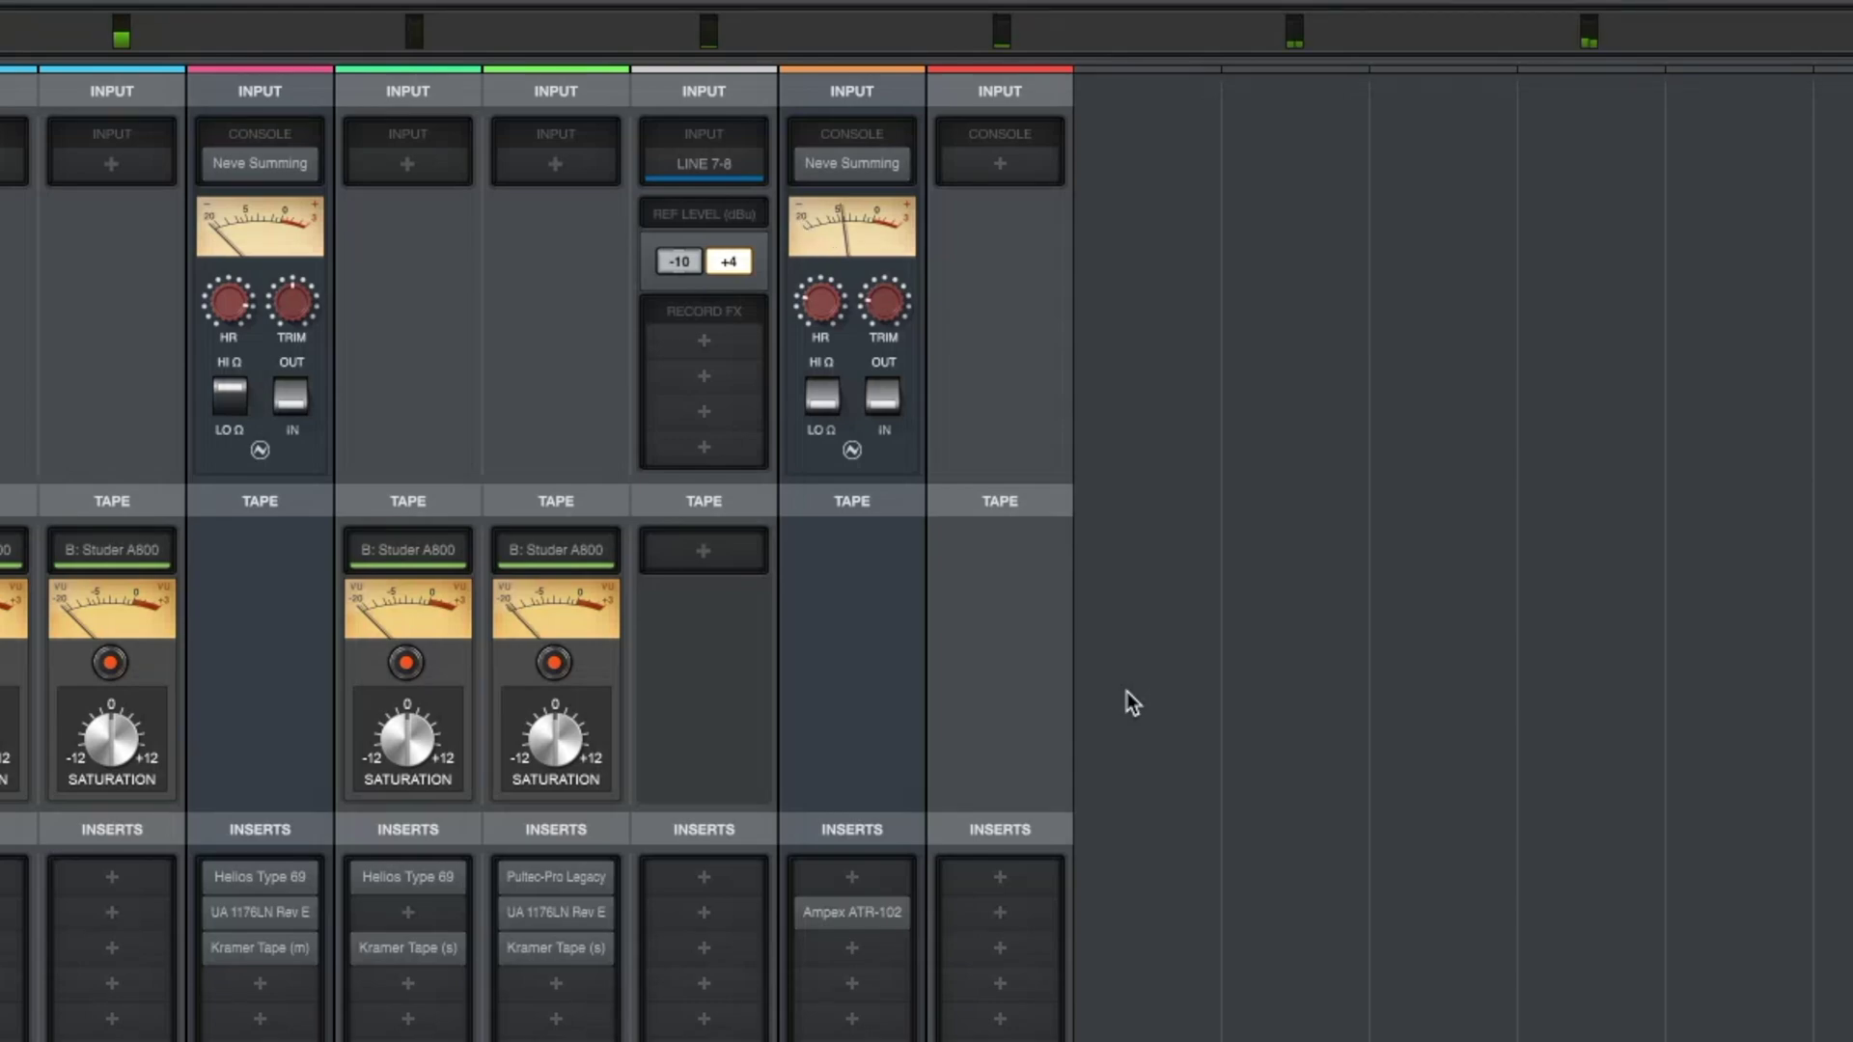
pyautogui.click(880, 398)
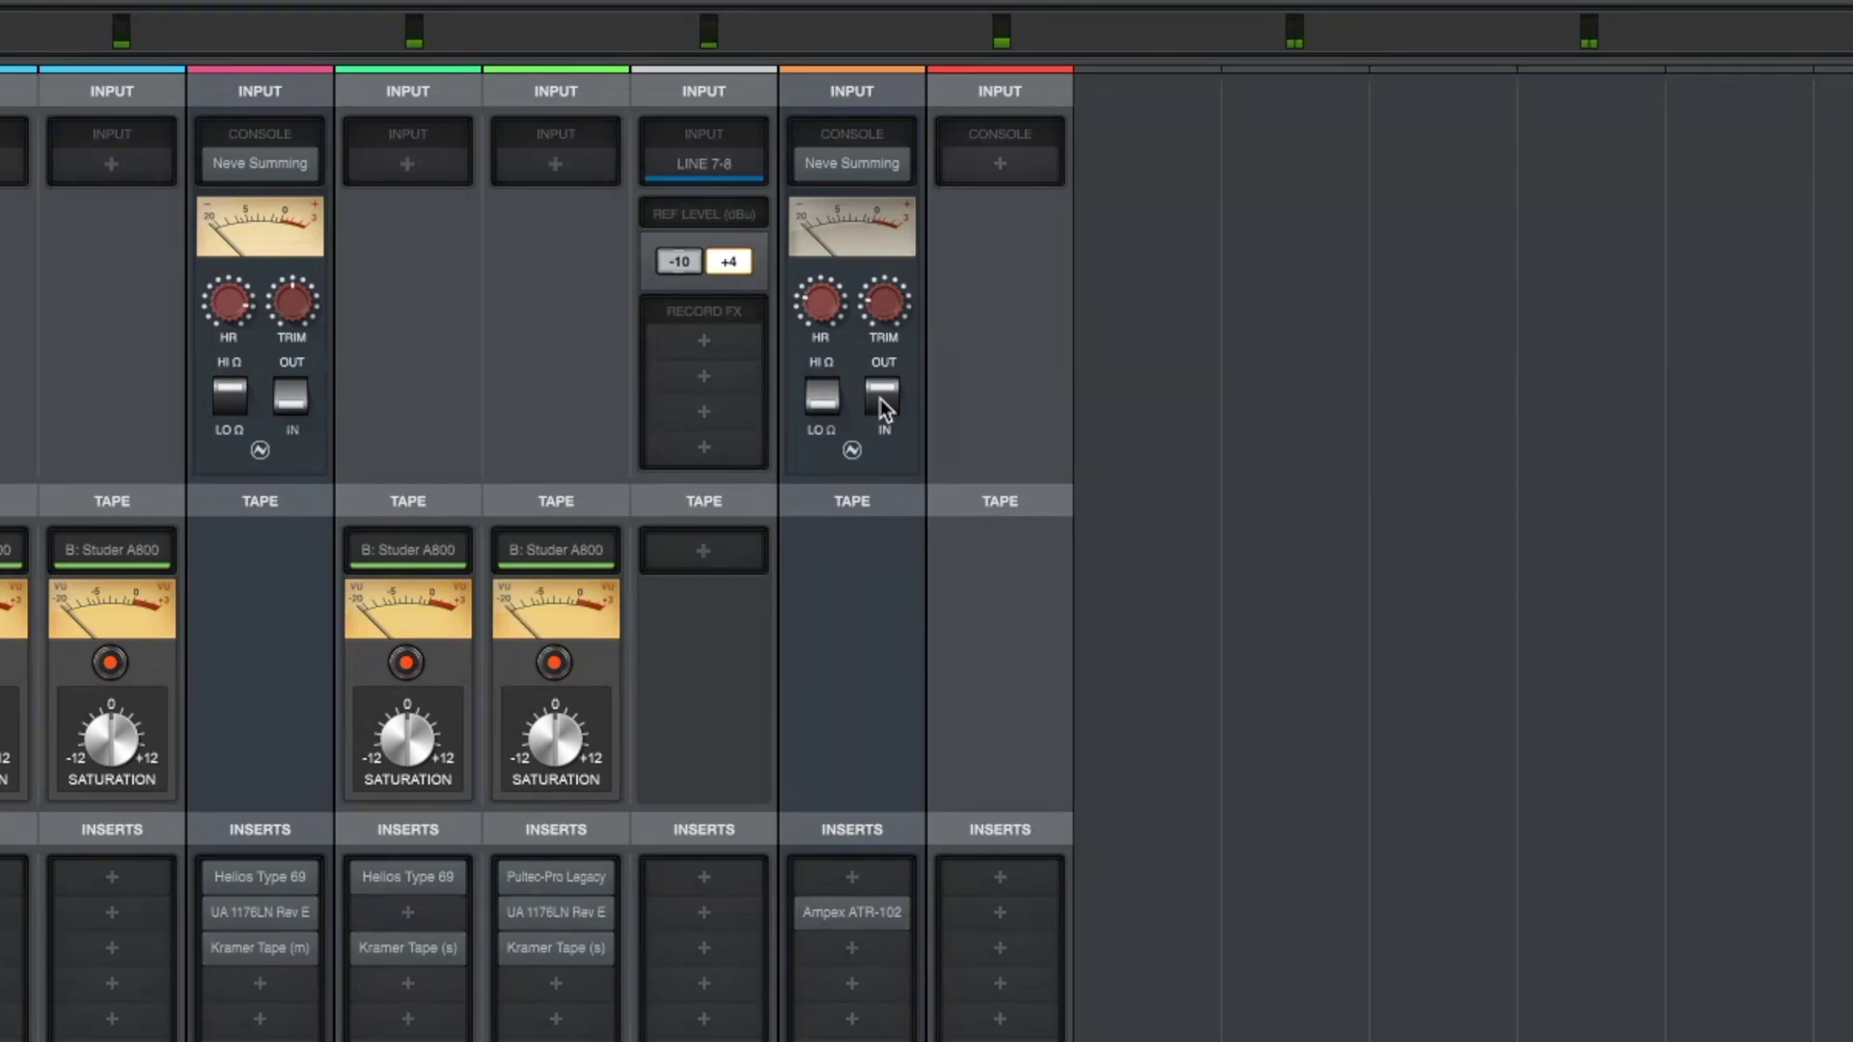
pyautogui.click(880, 397)
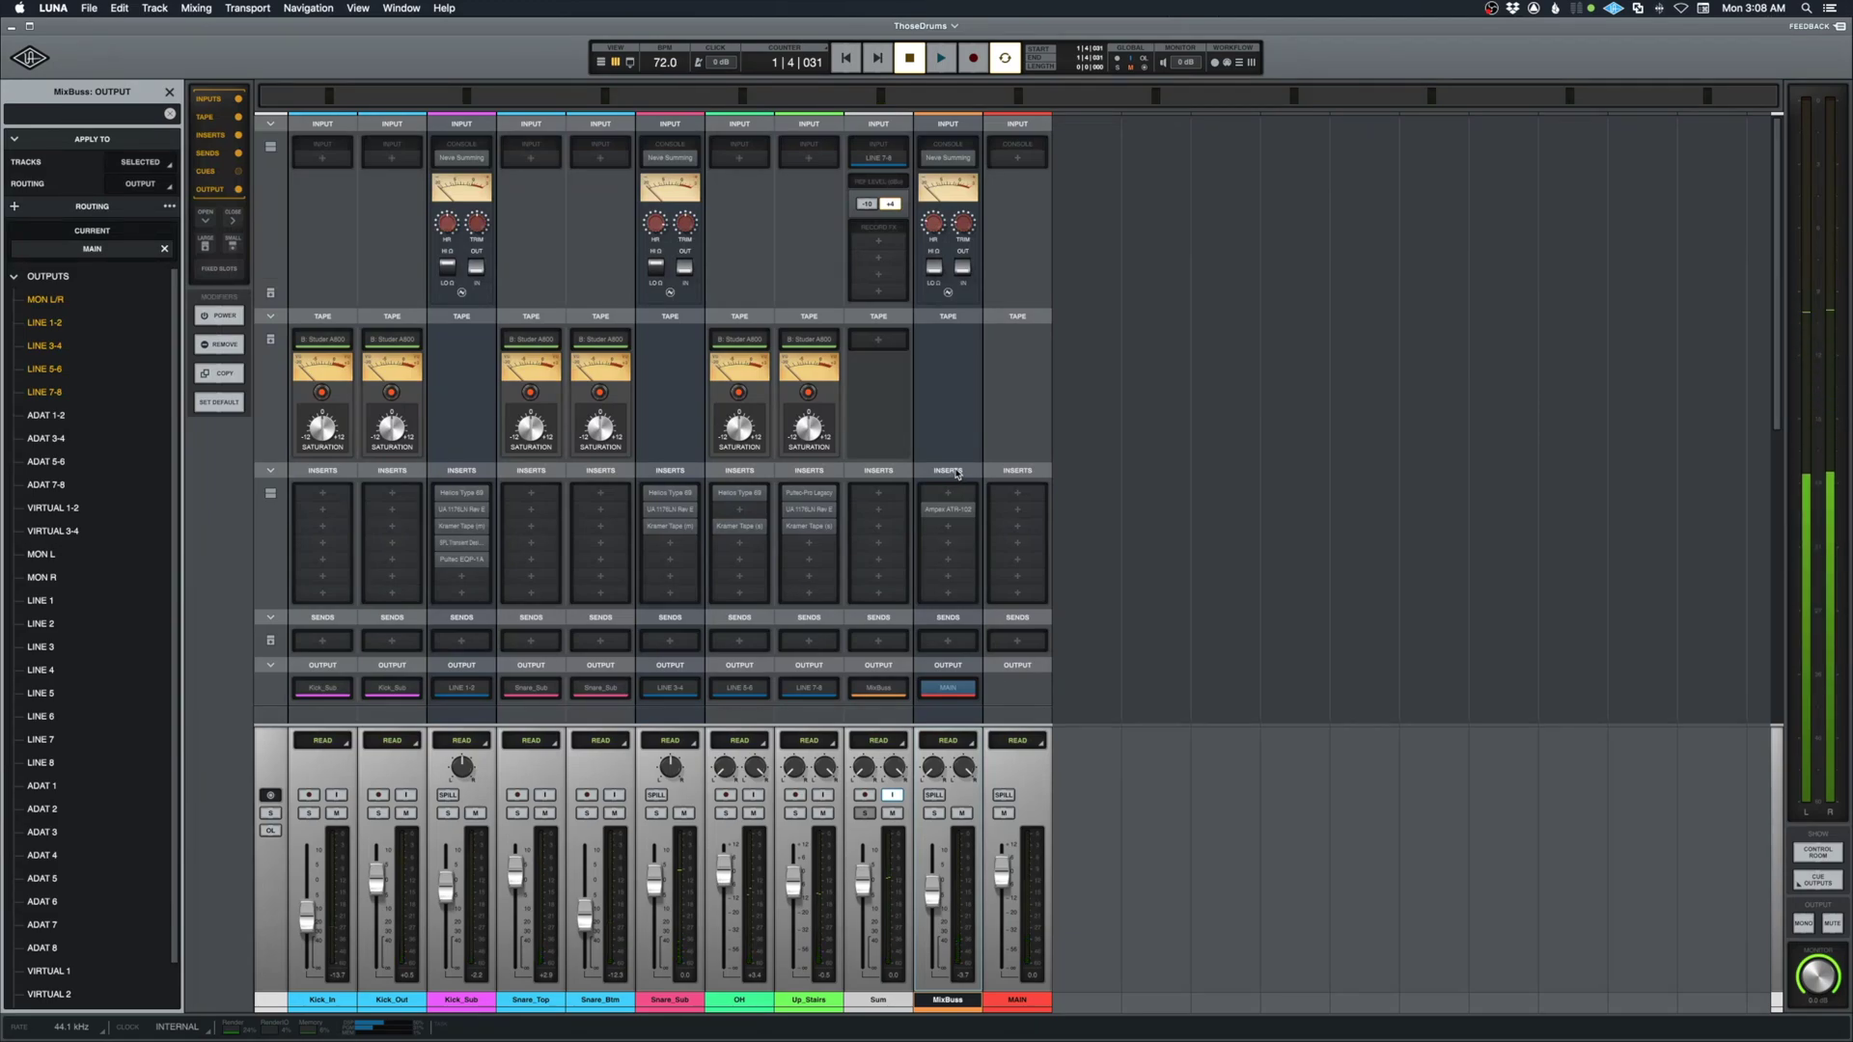
pyautogui.click(948, 688)
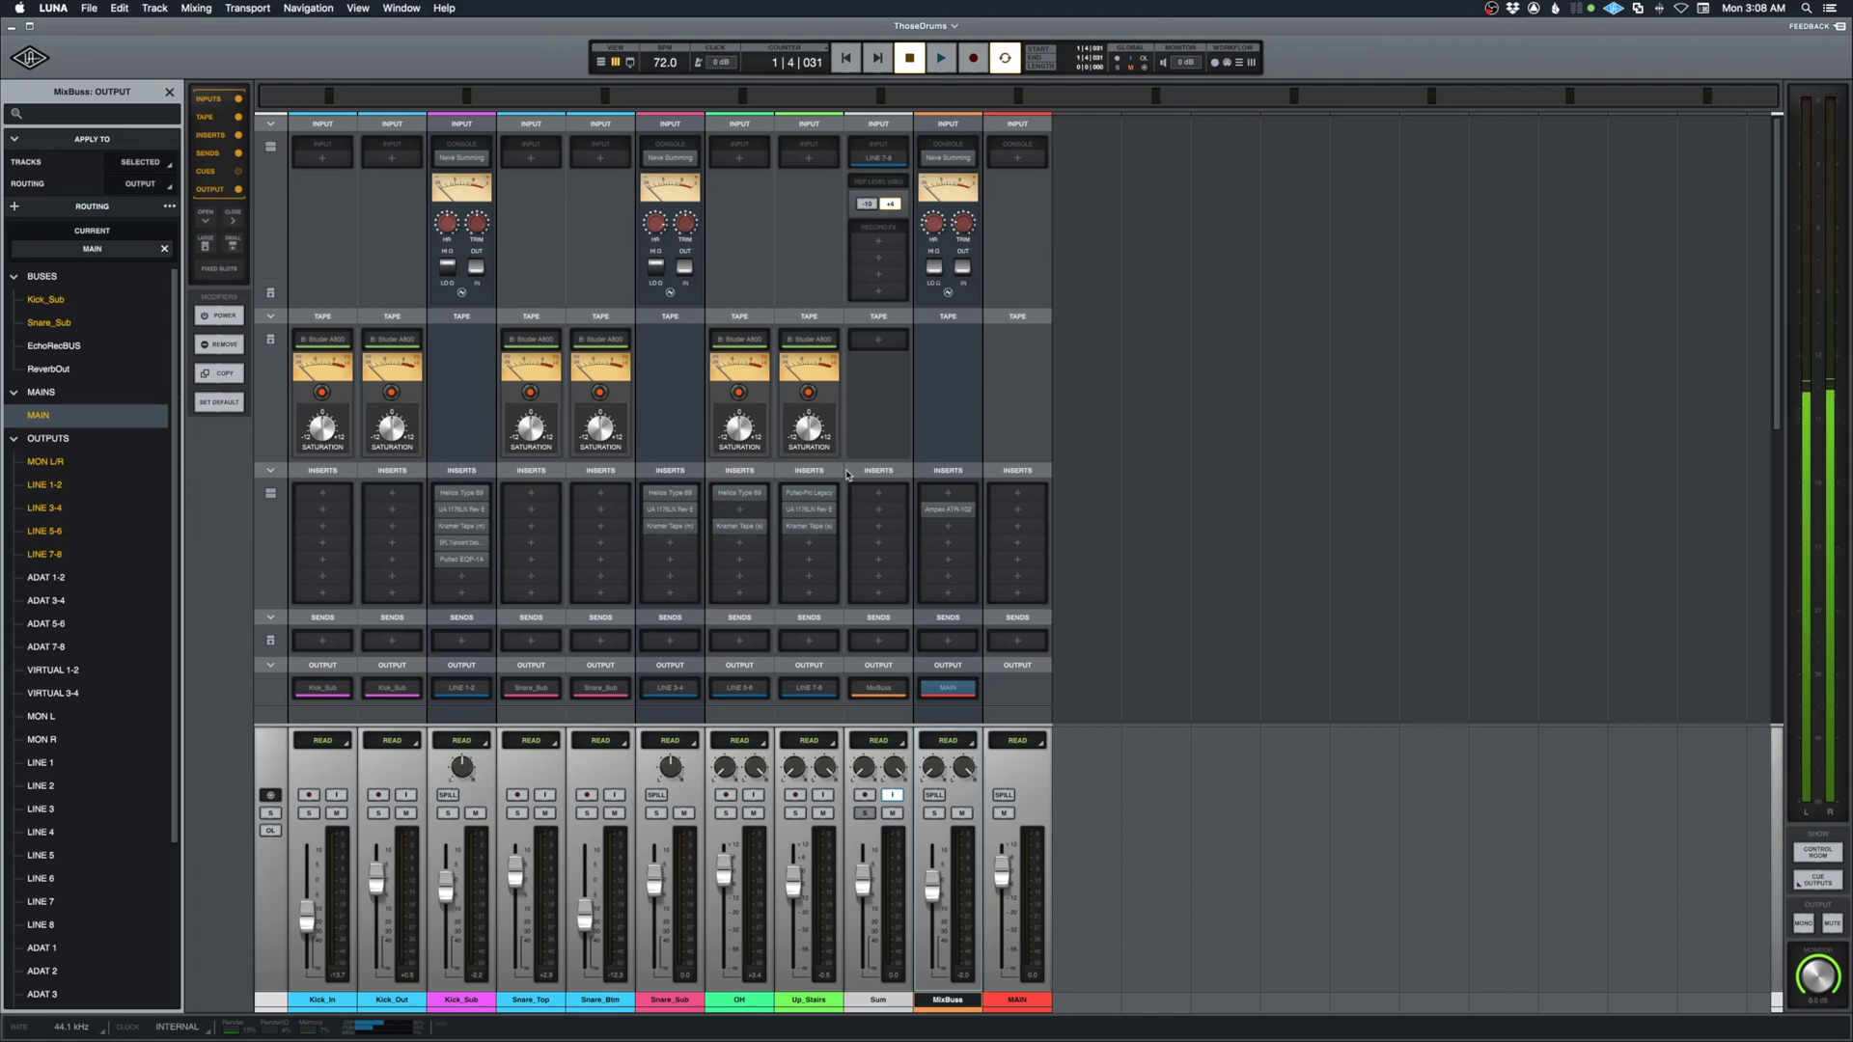
# - Open the mixdown export settings and confirm MAIN as the only mixdown source
pyautogui.click(89, 8)
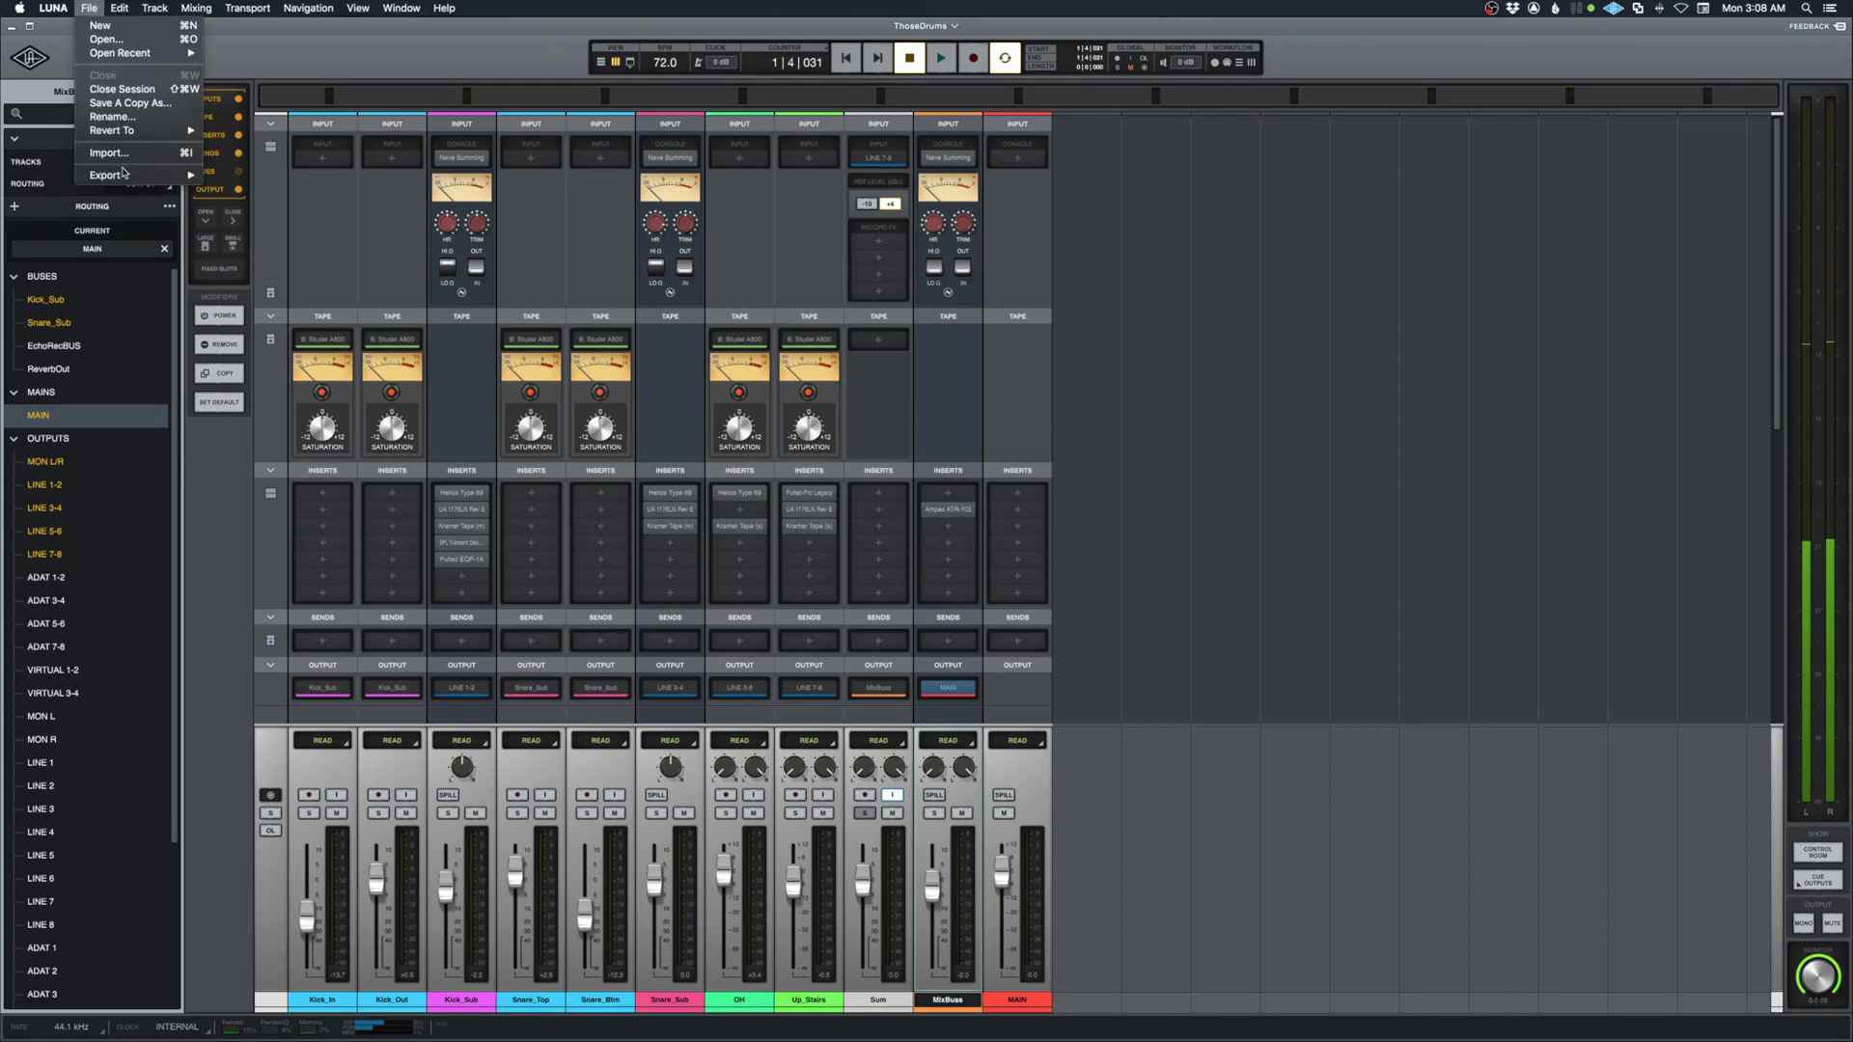
pyautogui.moveTo(155, 174)
pyautogui.click(1169, 305)
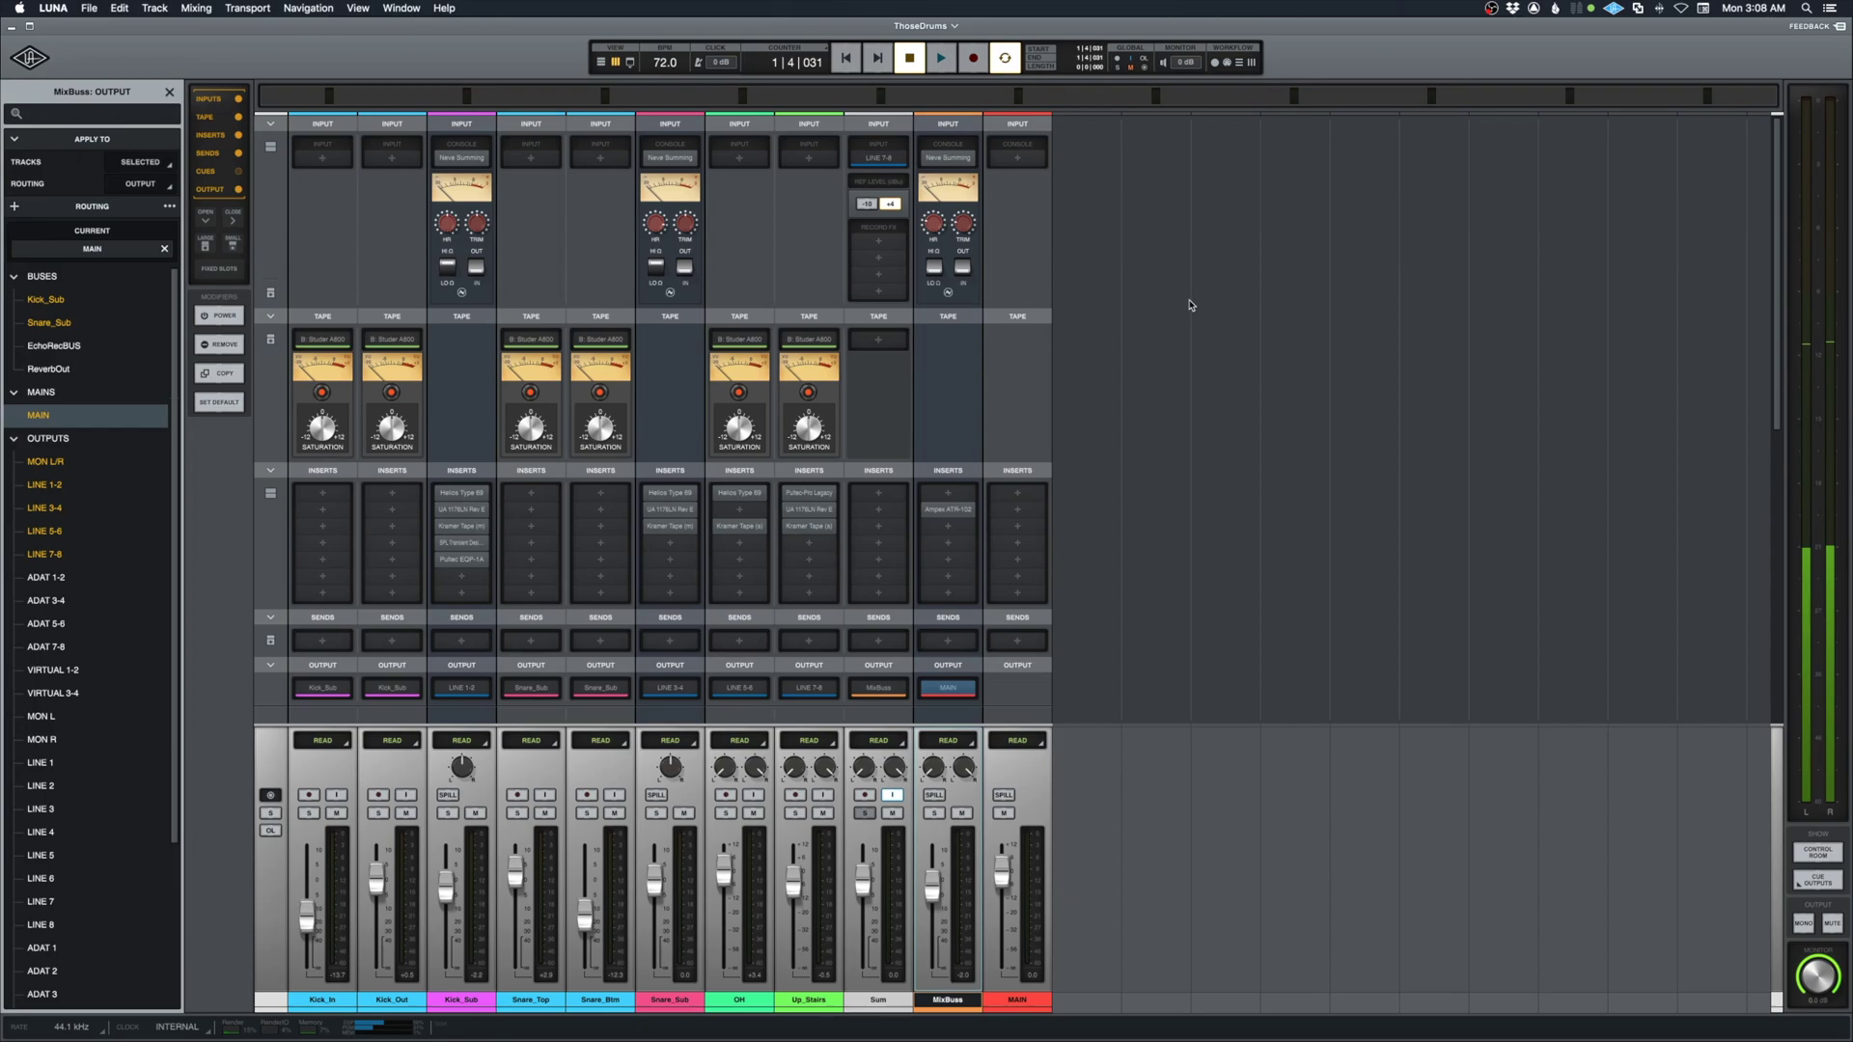
pyautogui.click(1672, 159)
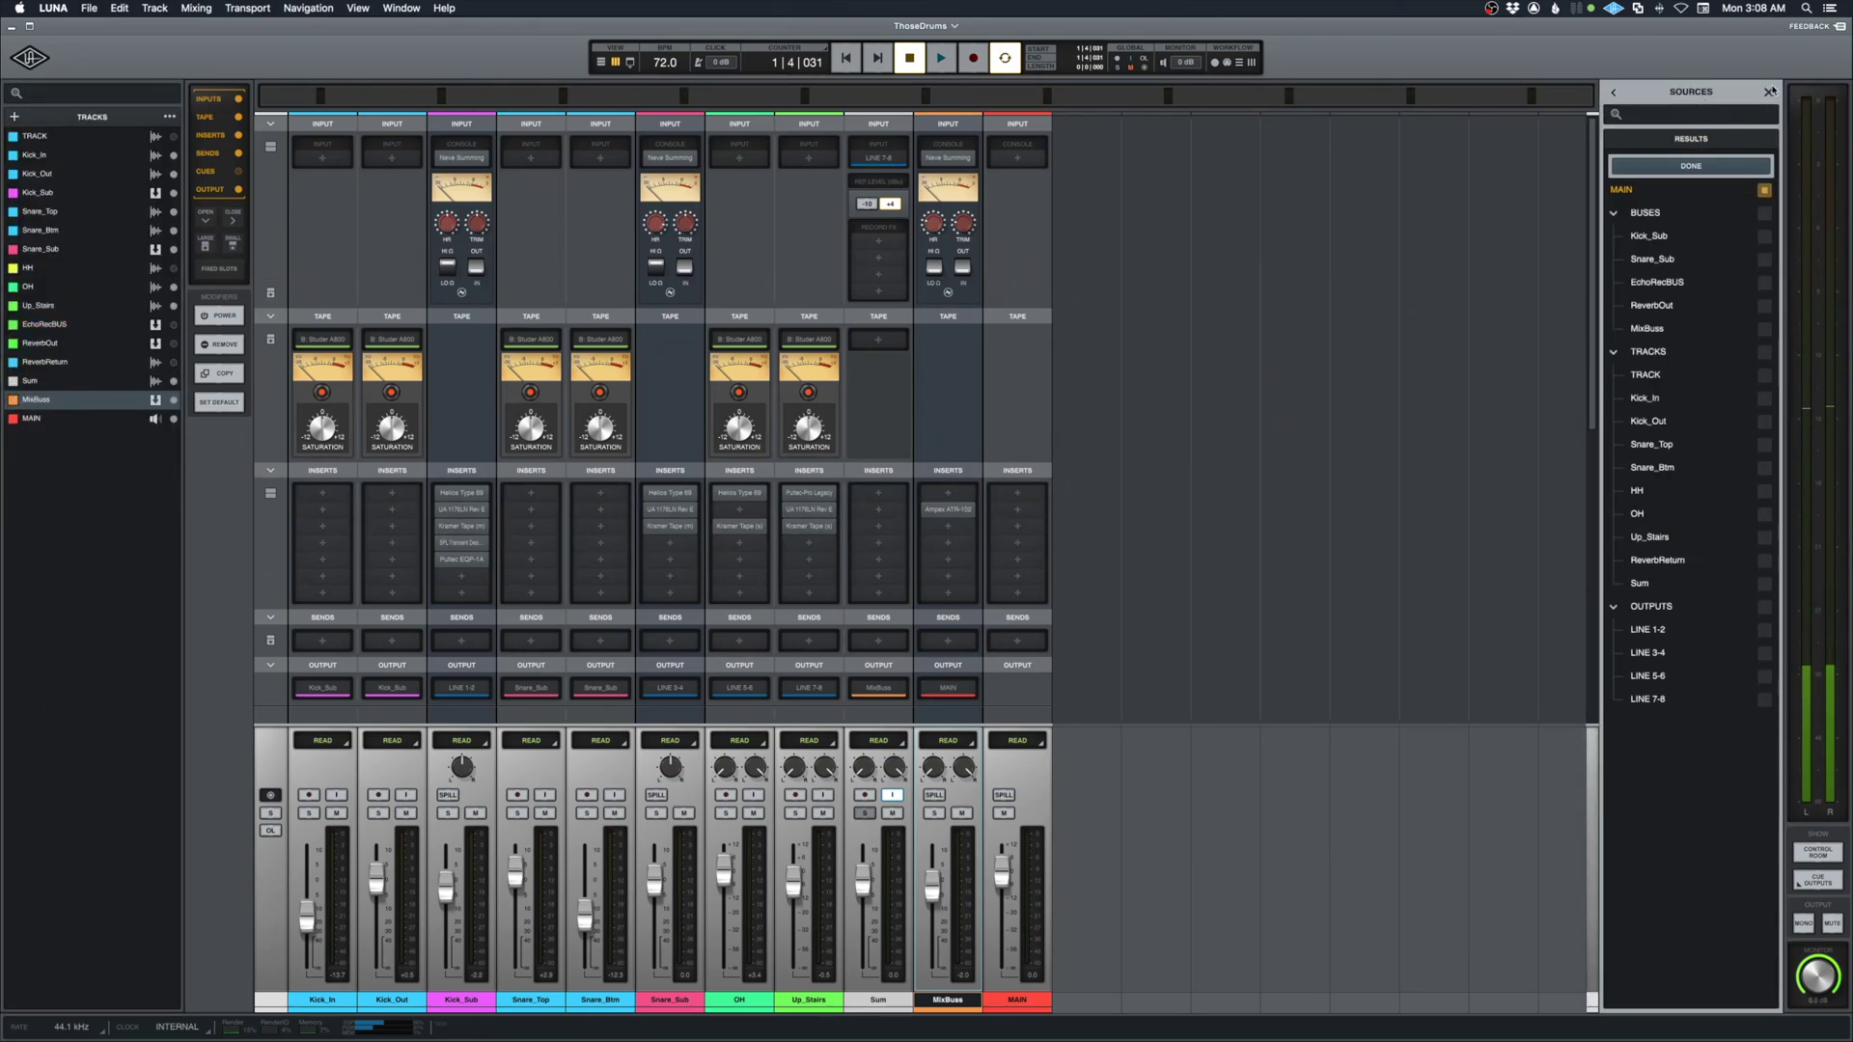
pyautogui.click(1764, 191)
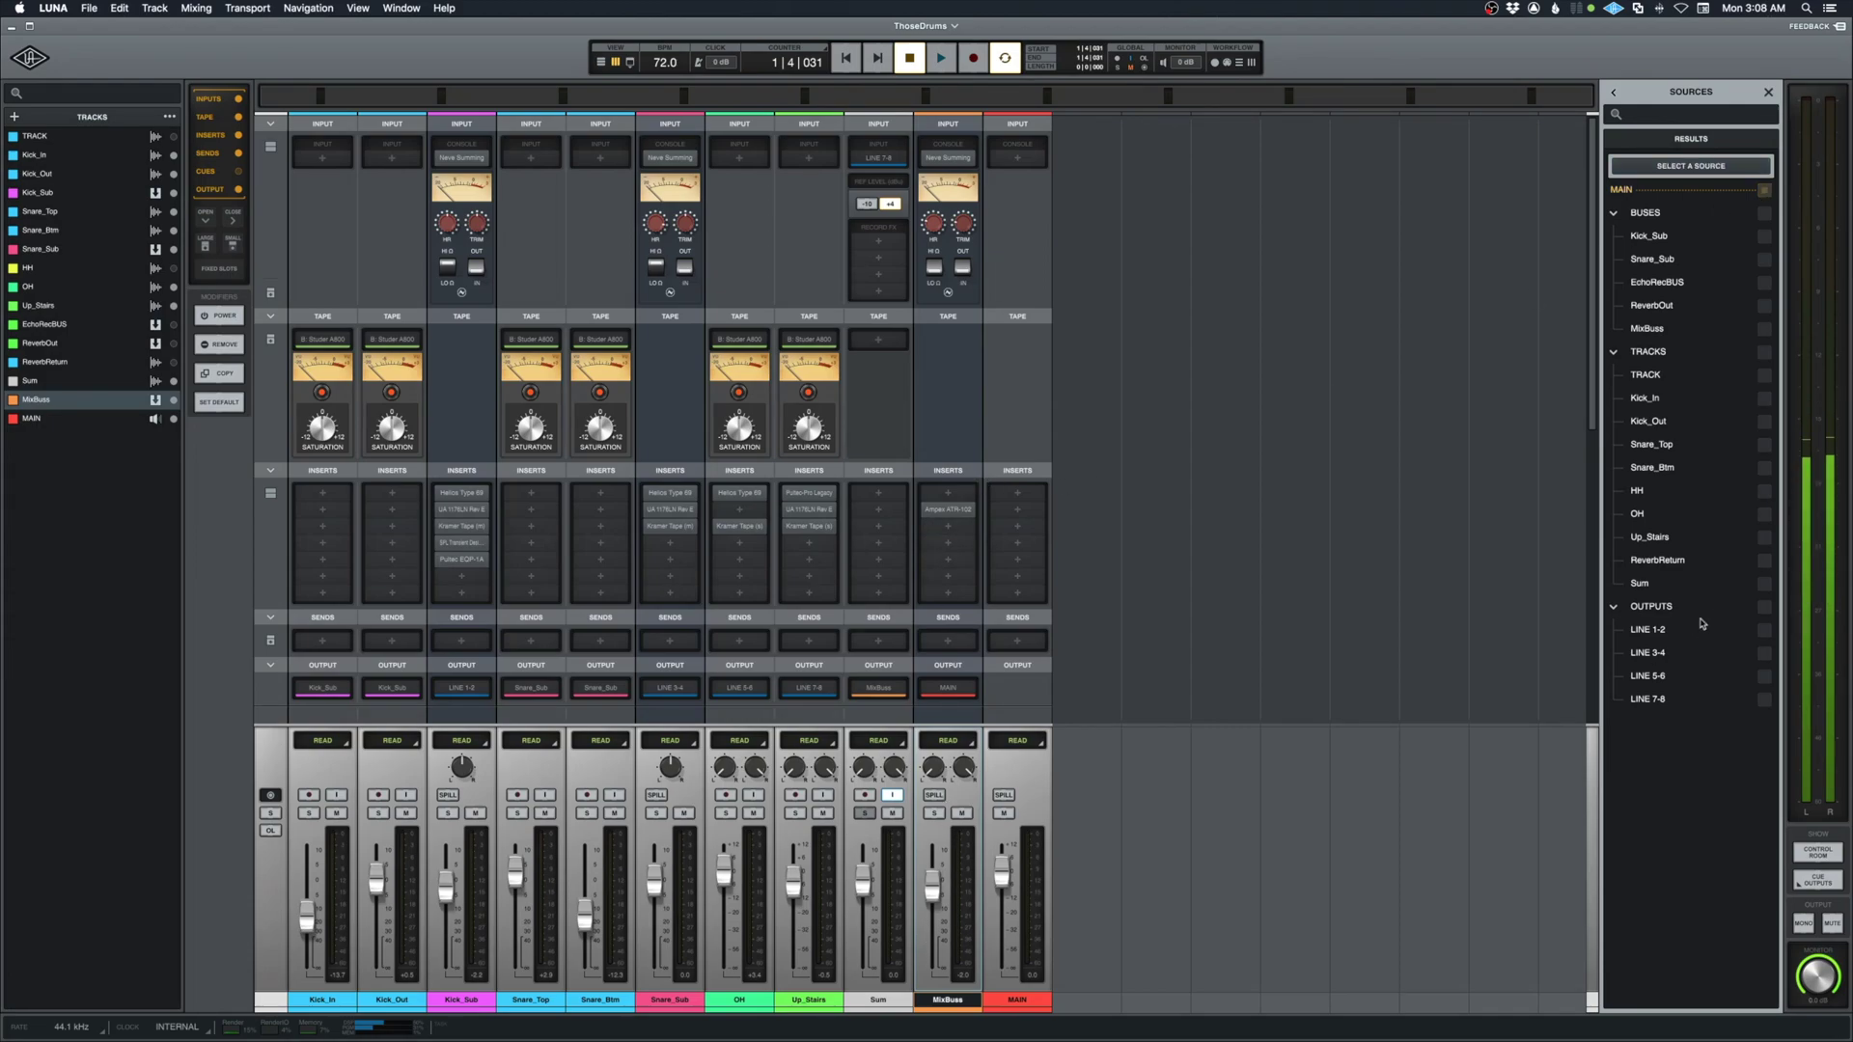
pyautogui.click(1764, 330)
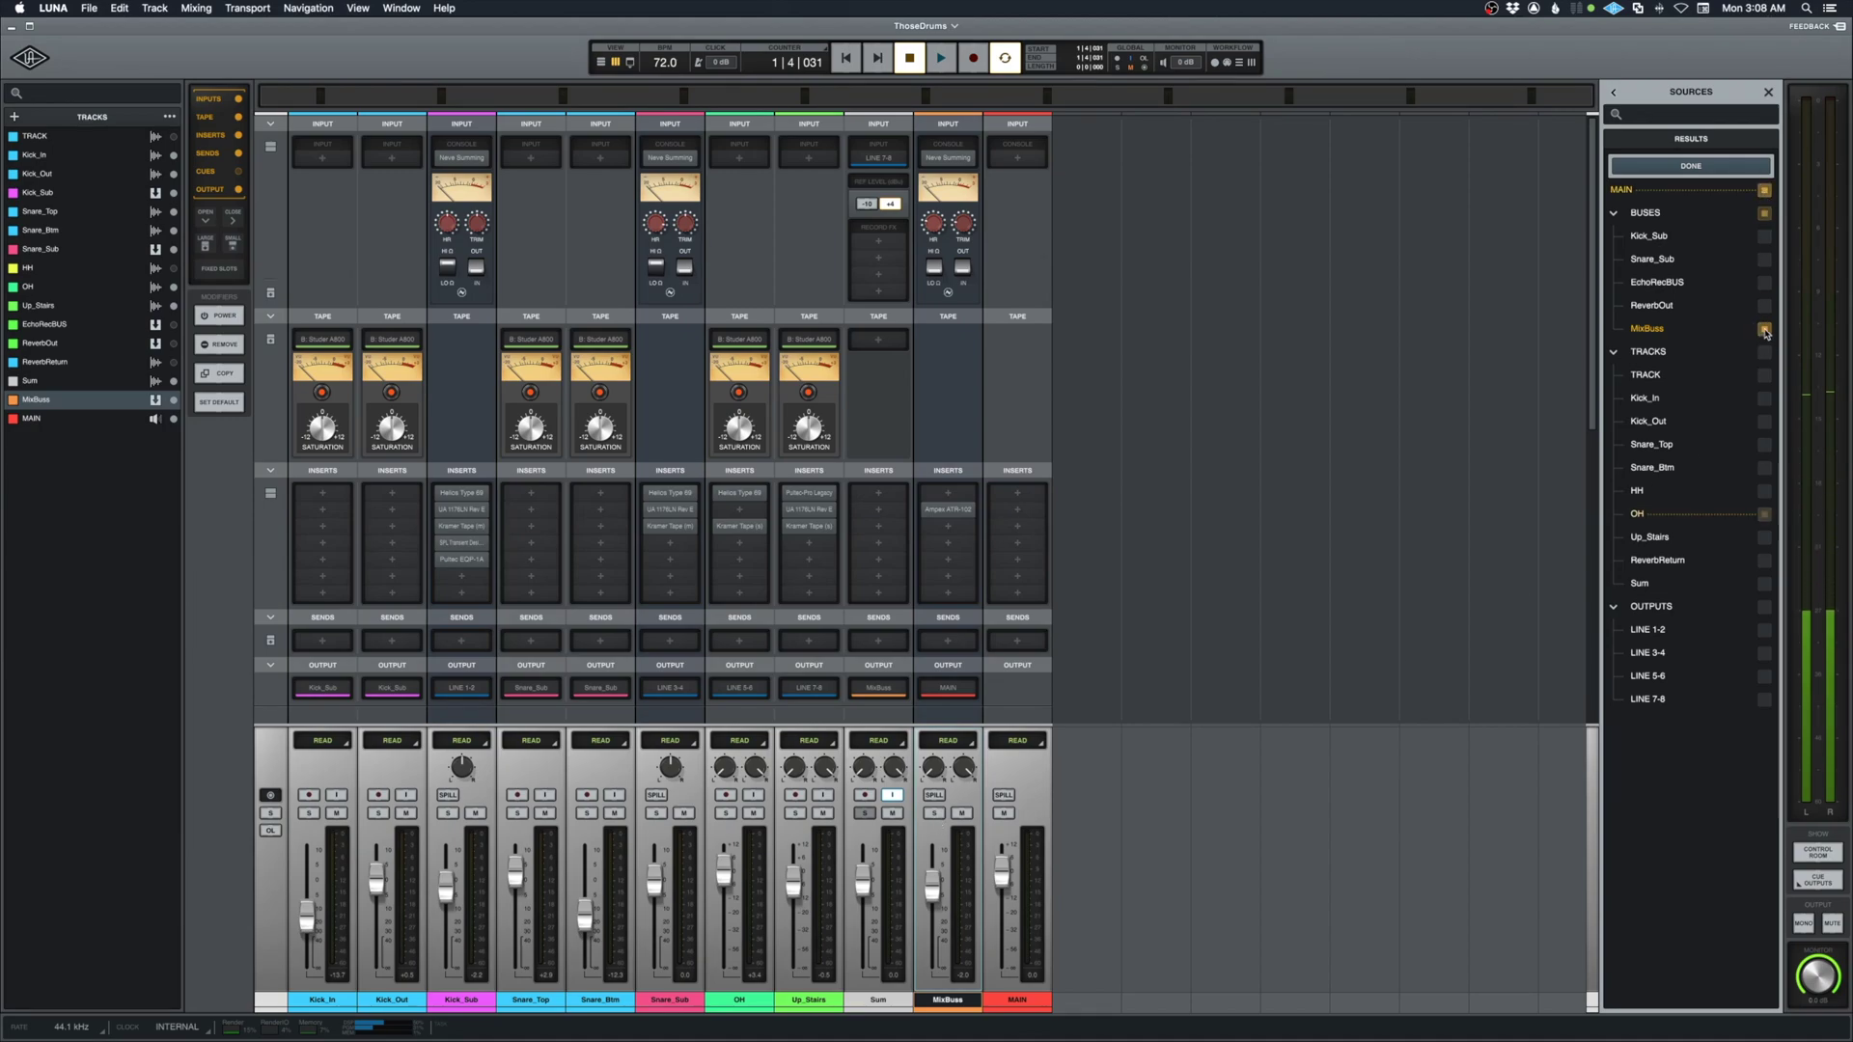
pyautogui.click(1690, 166)
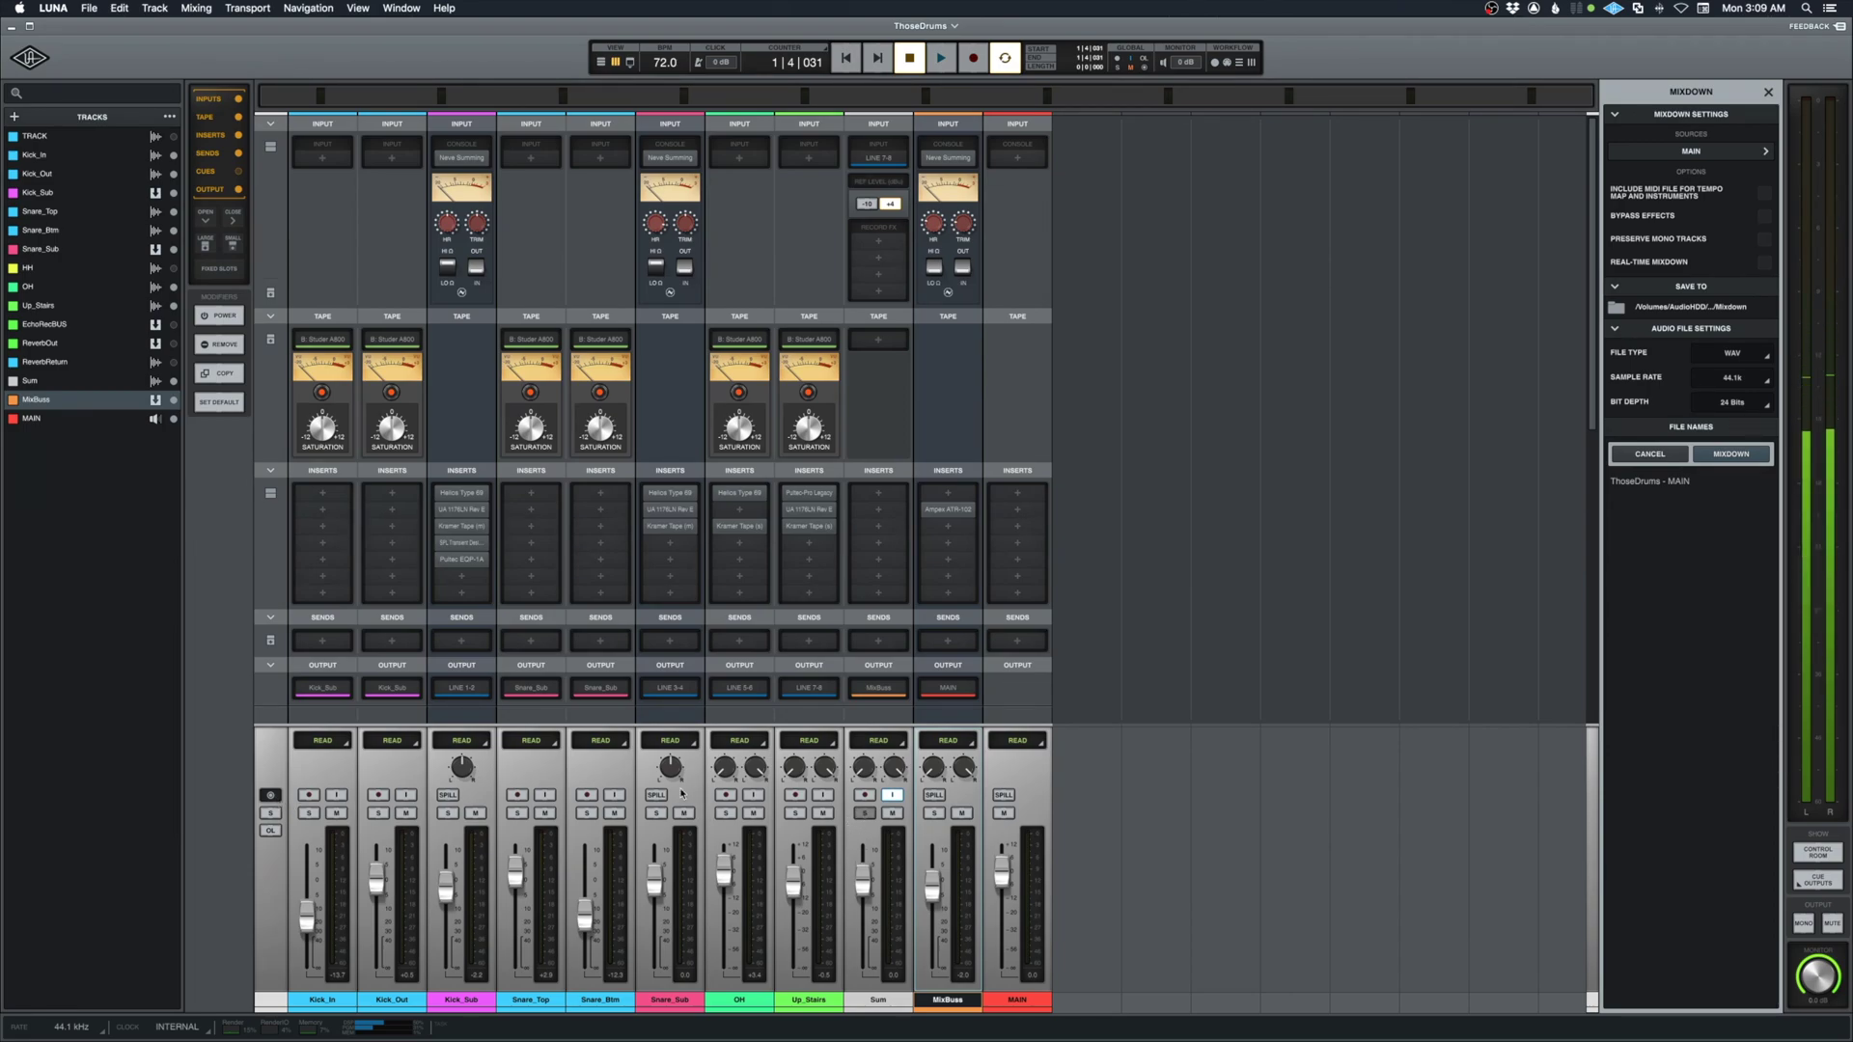
pyautogui.click(890, 795)
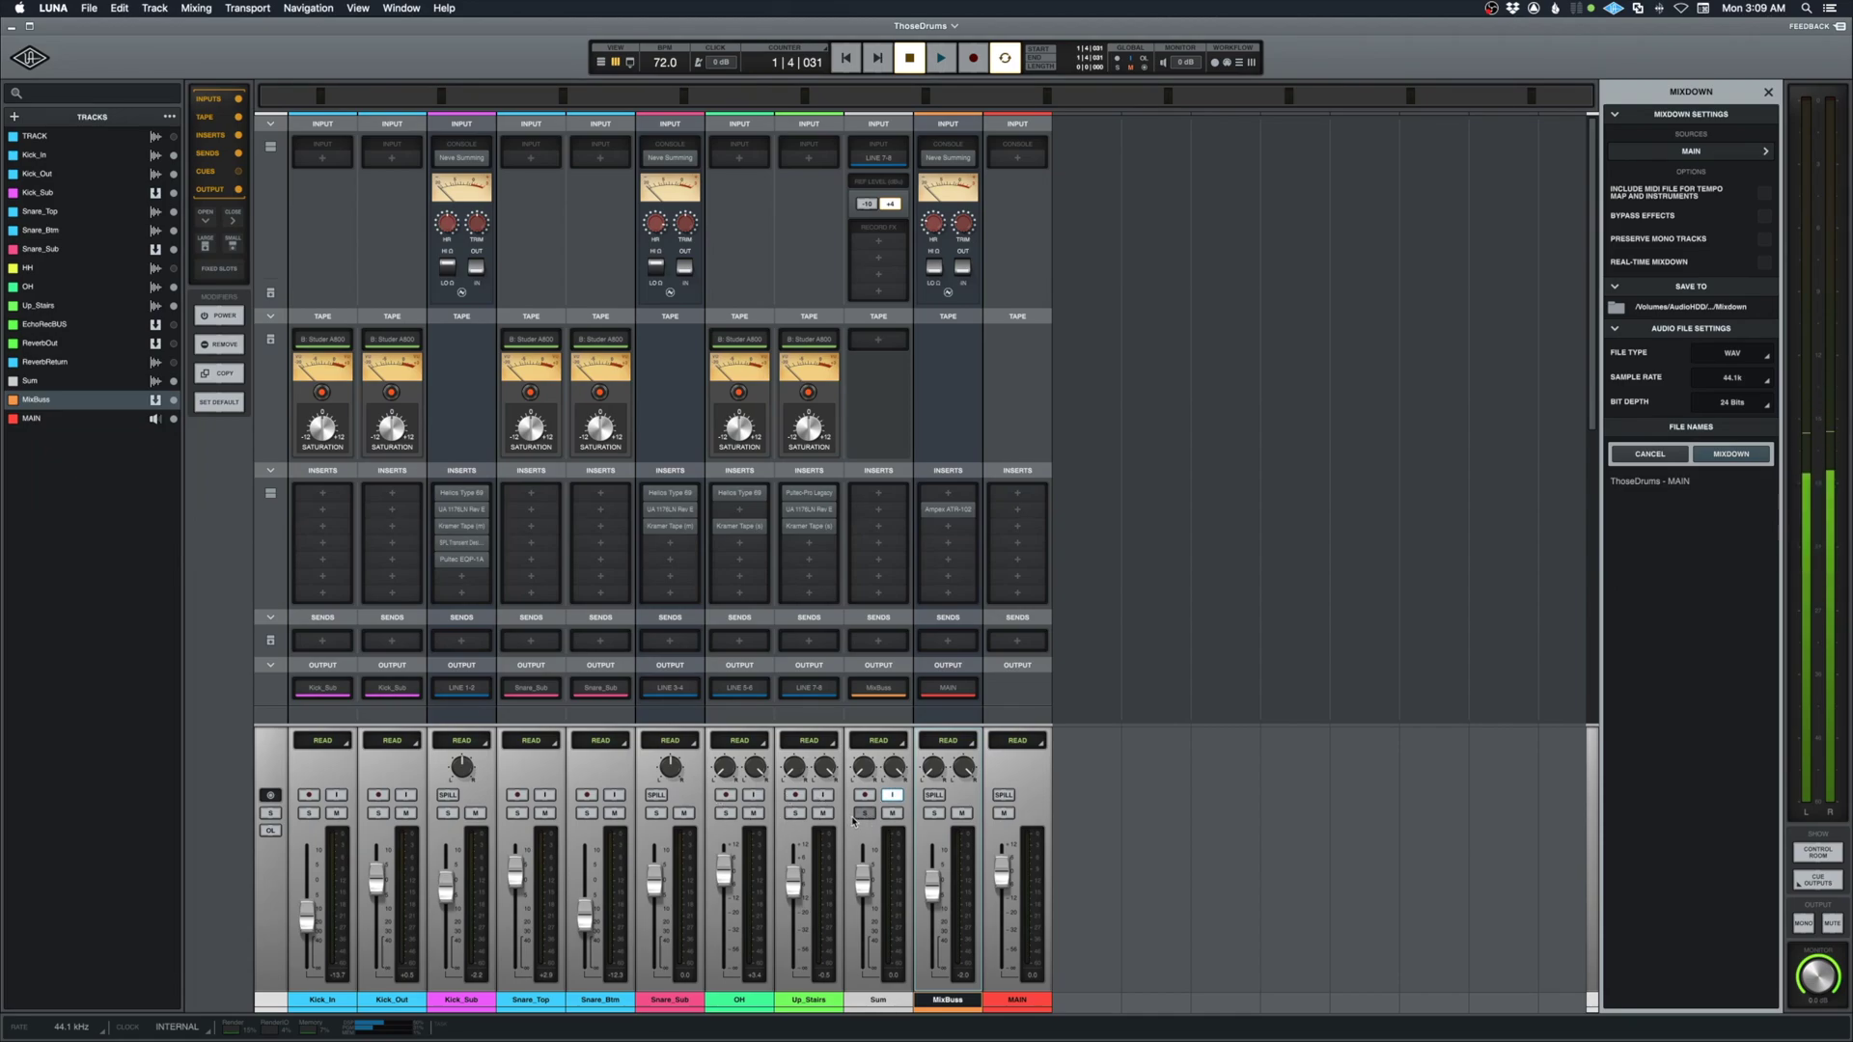